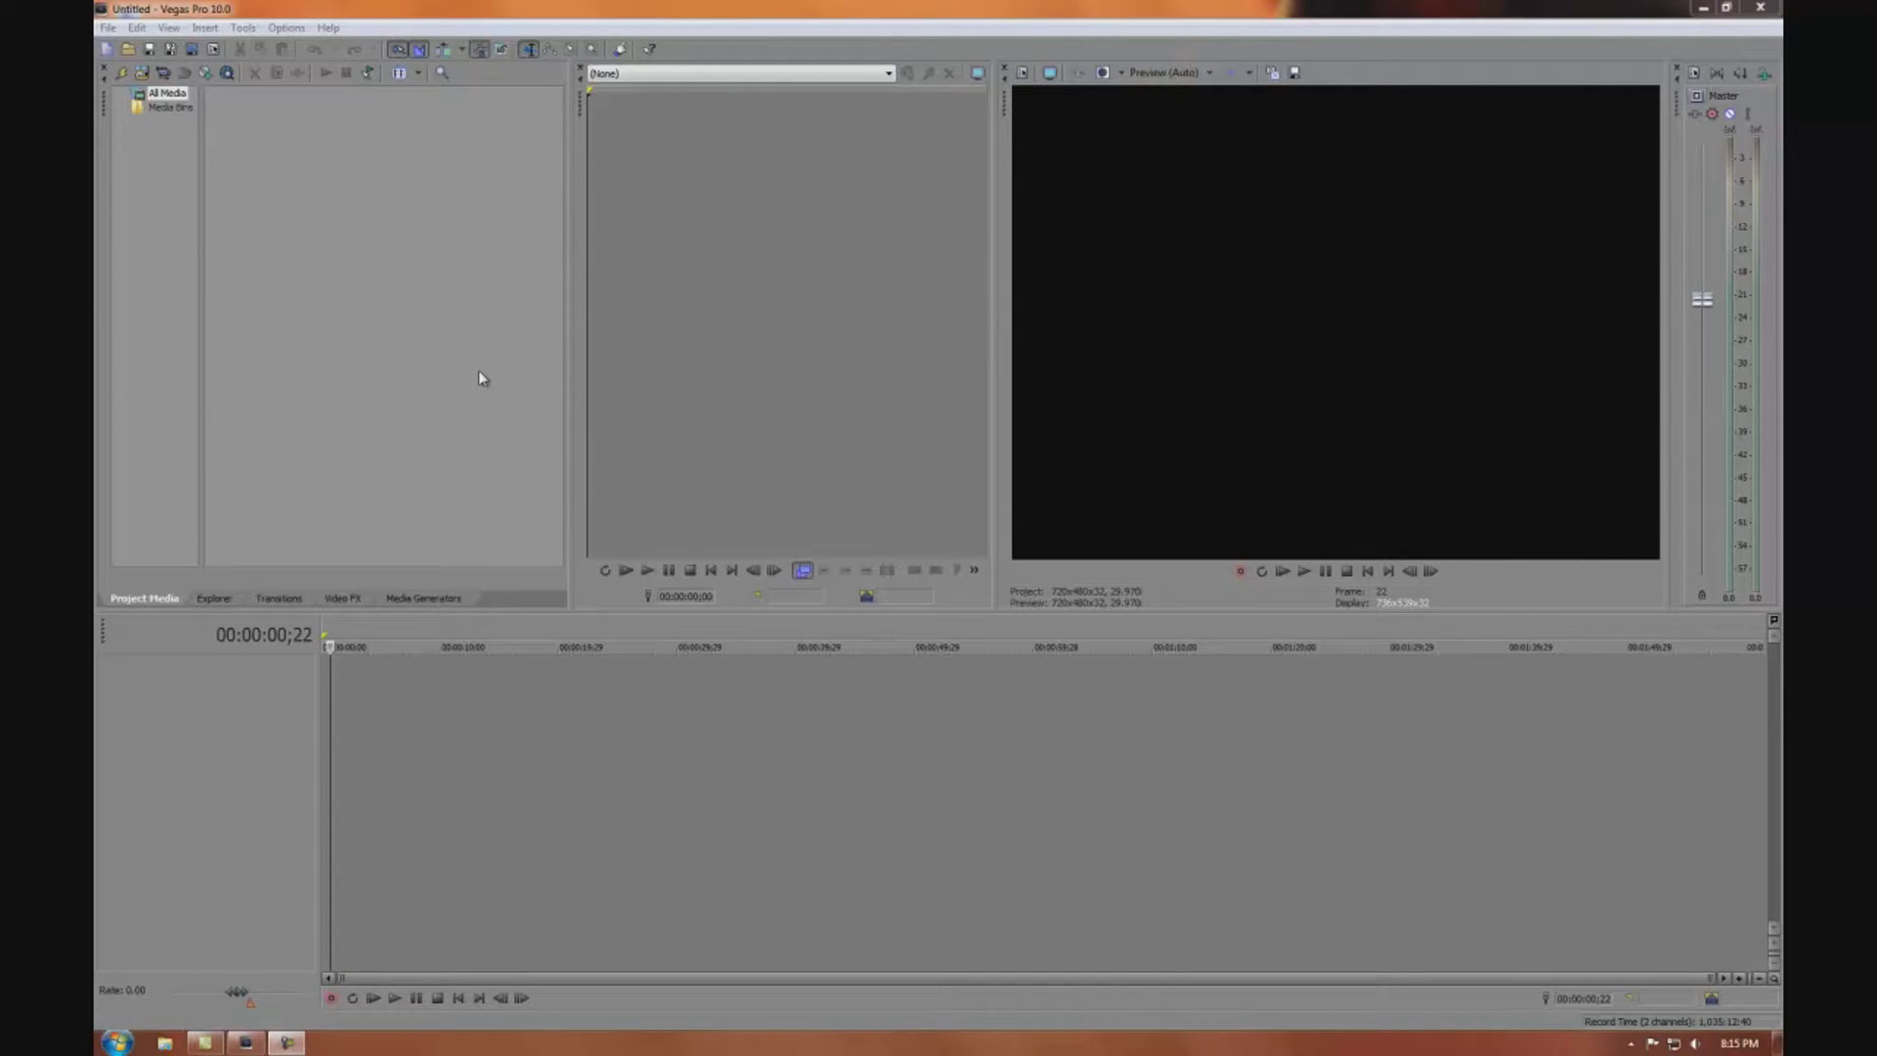
- Return the playhead near the start and list the ProType Titler presets under Media Generators
{"action": "left_click_drag", "start_coordinate": [330, 635], "coordinate": [326, 637]}
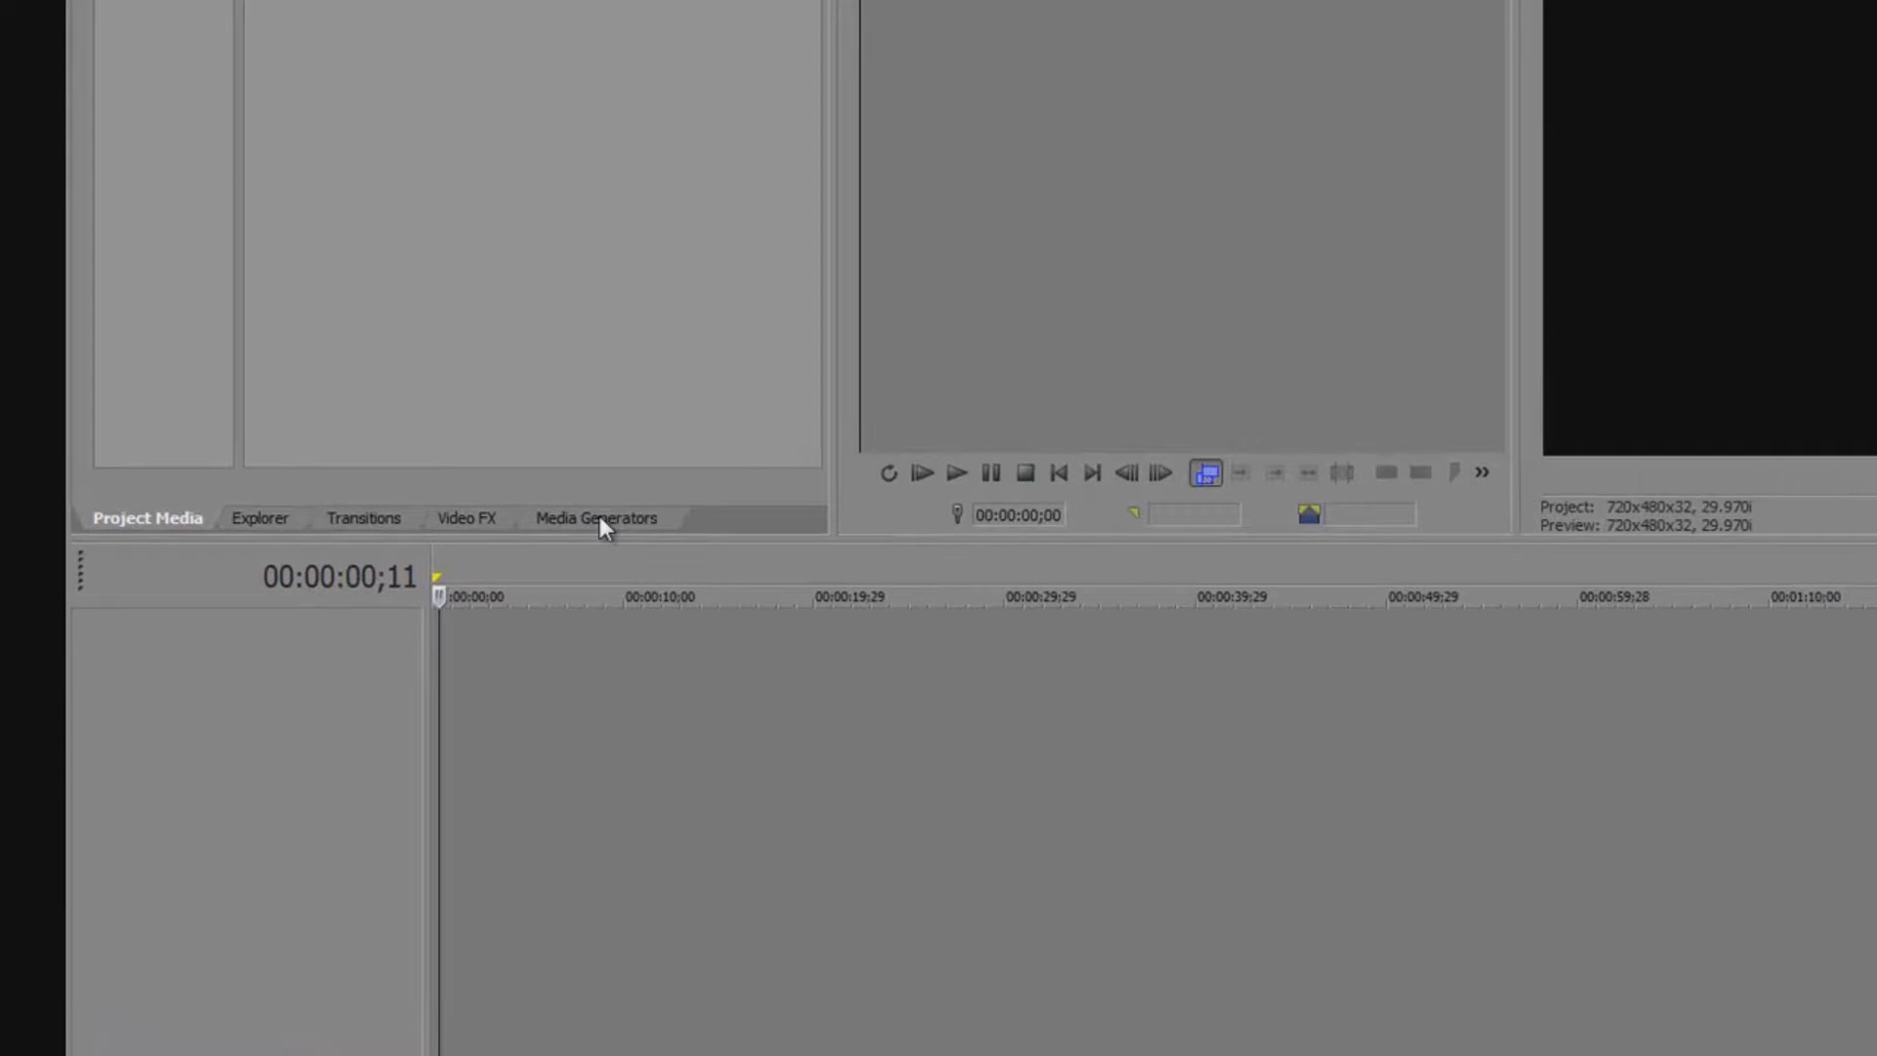
{"action": "left_click", "coordinate": [601, 514]}
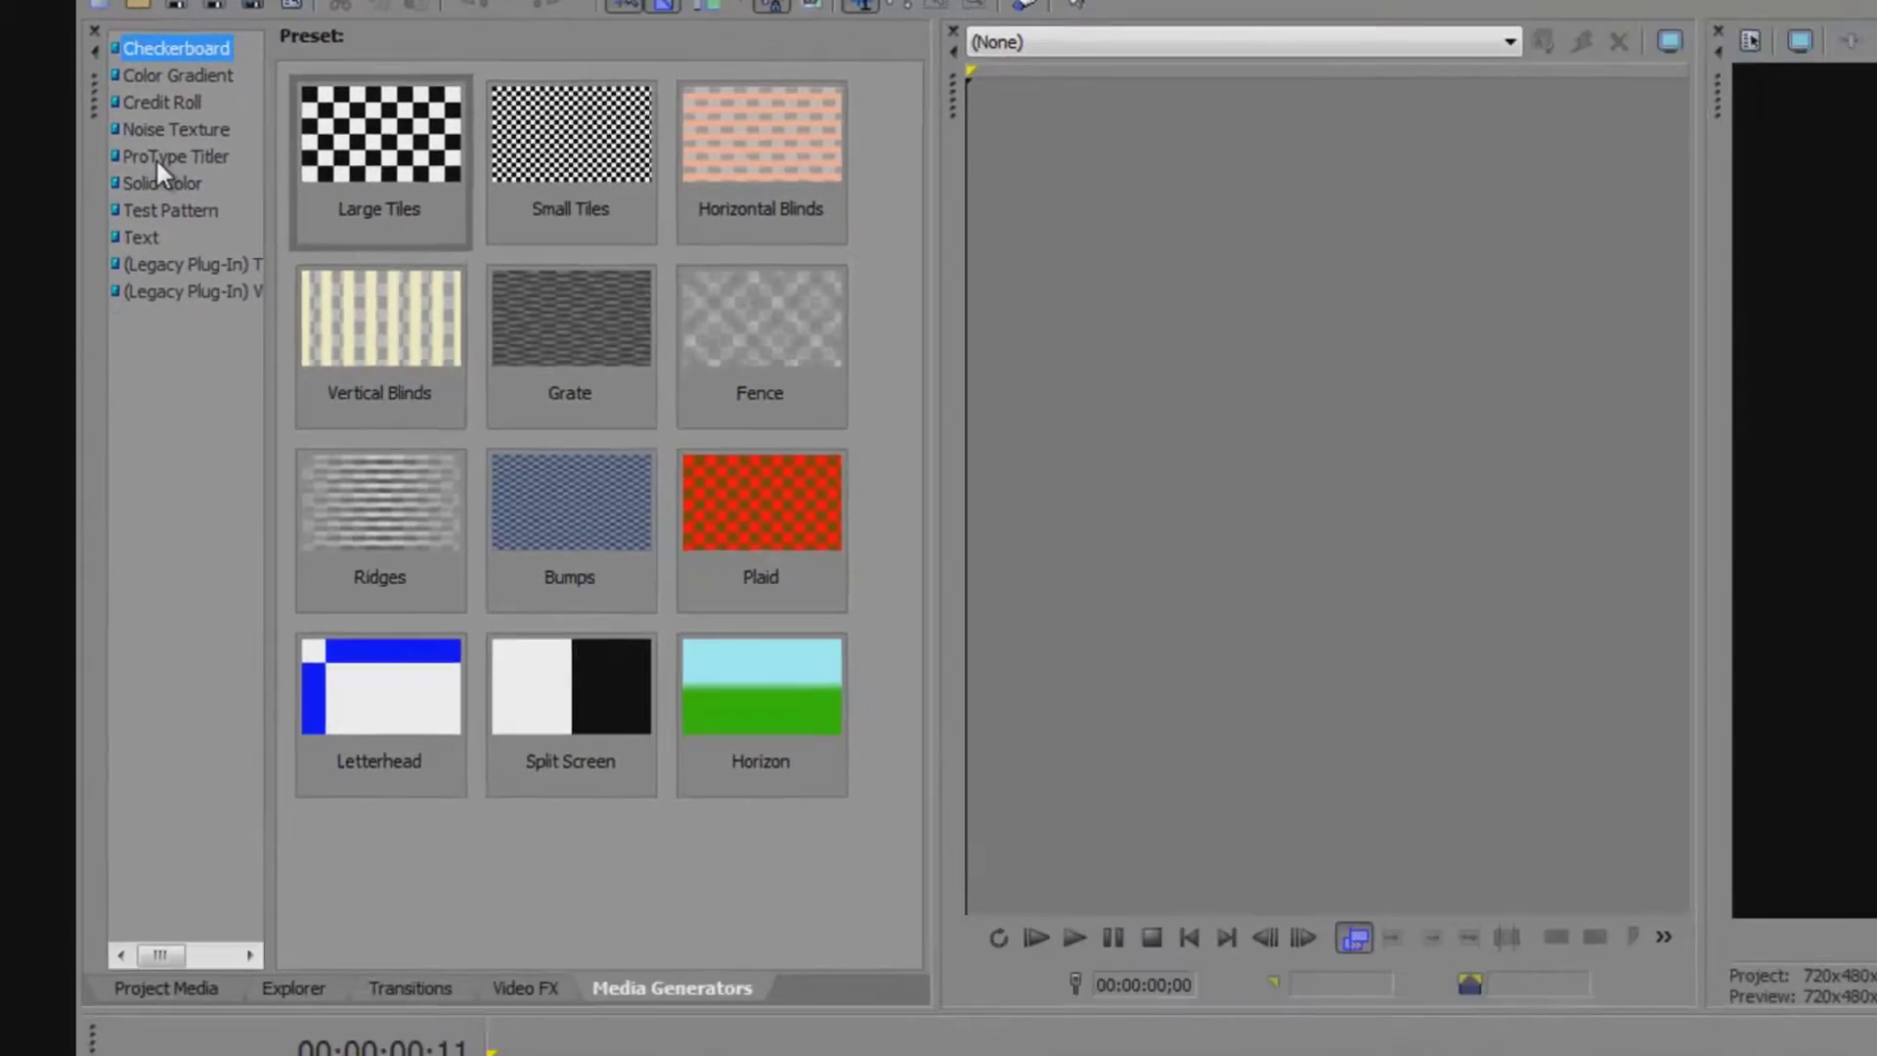
{"action": "left_click", "coordinate": [193, 180]}
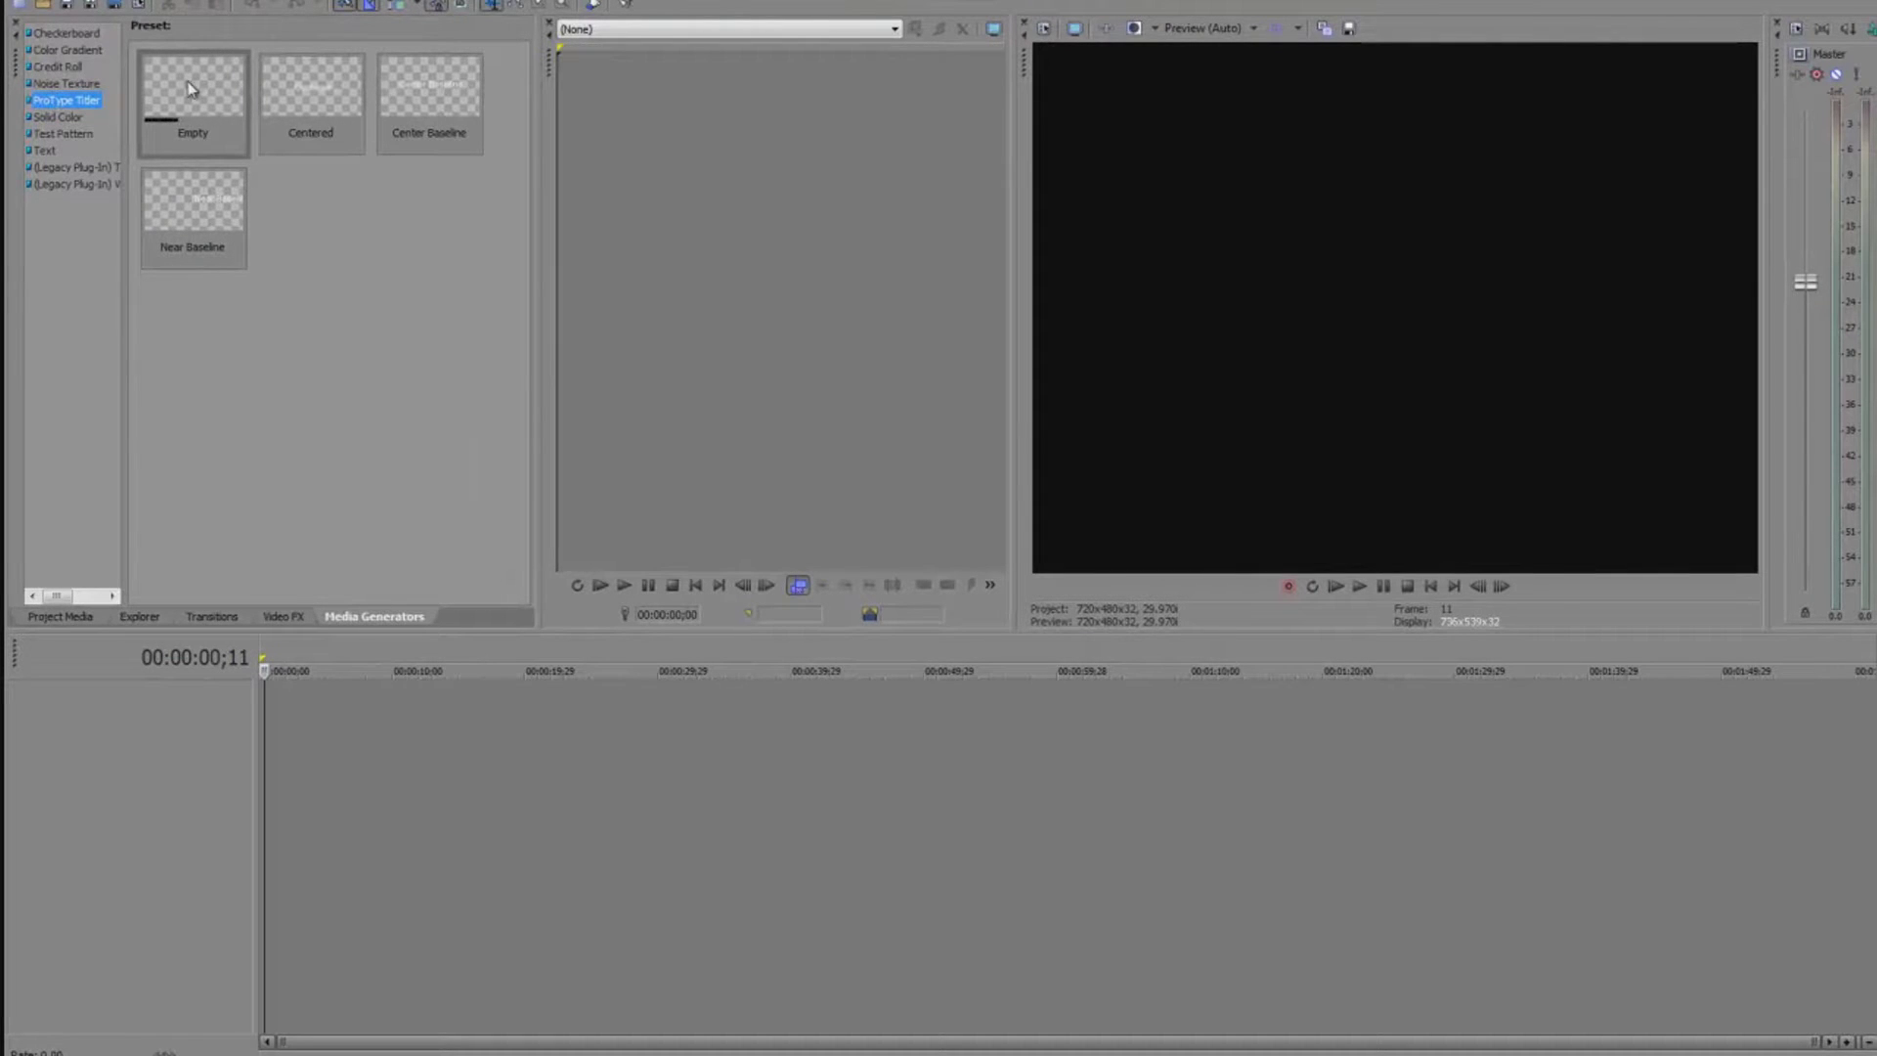
- Drop the Empty ProType Titler preset onto the timeline, then pick up Drop split from Collections
{"action": "left_click_drag", "start_coordinate": [191, 89], "coordinate": [409, 685]}
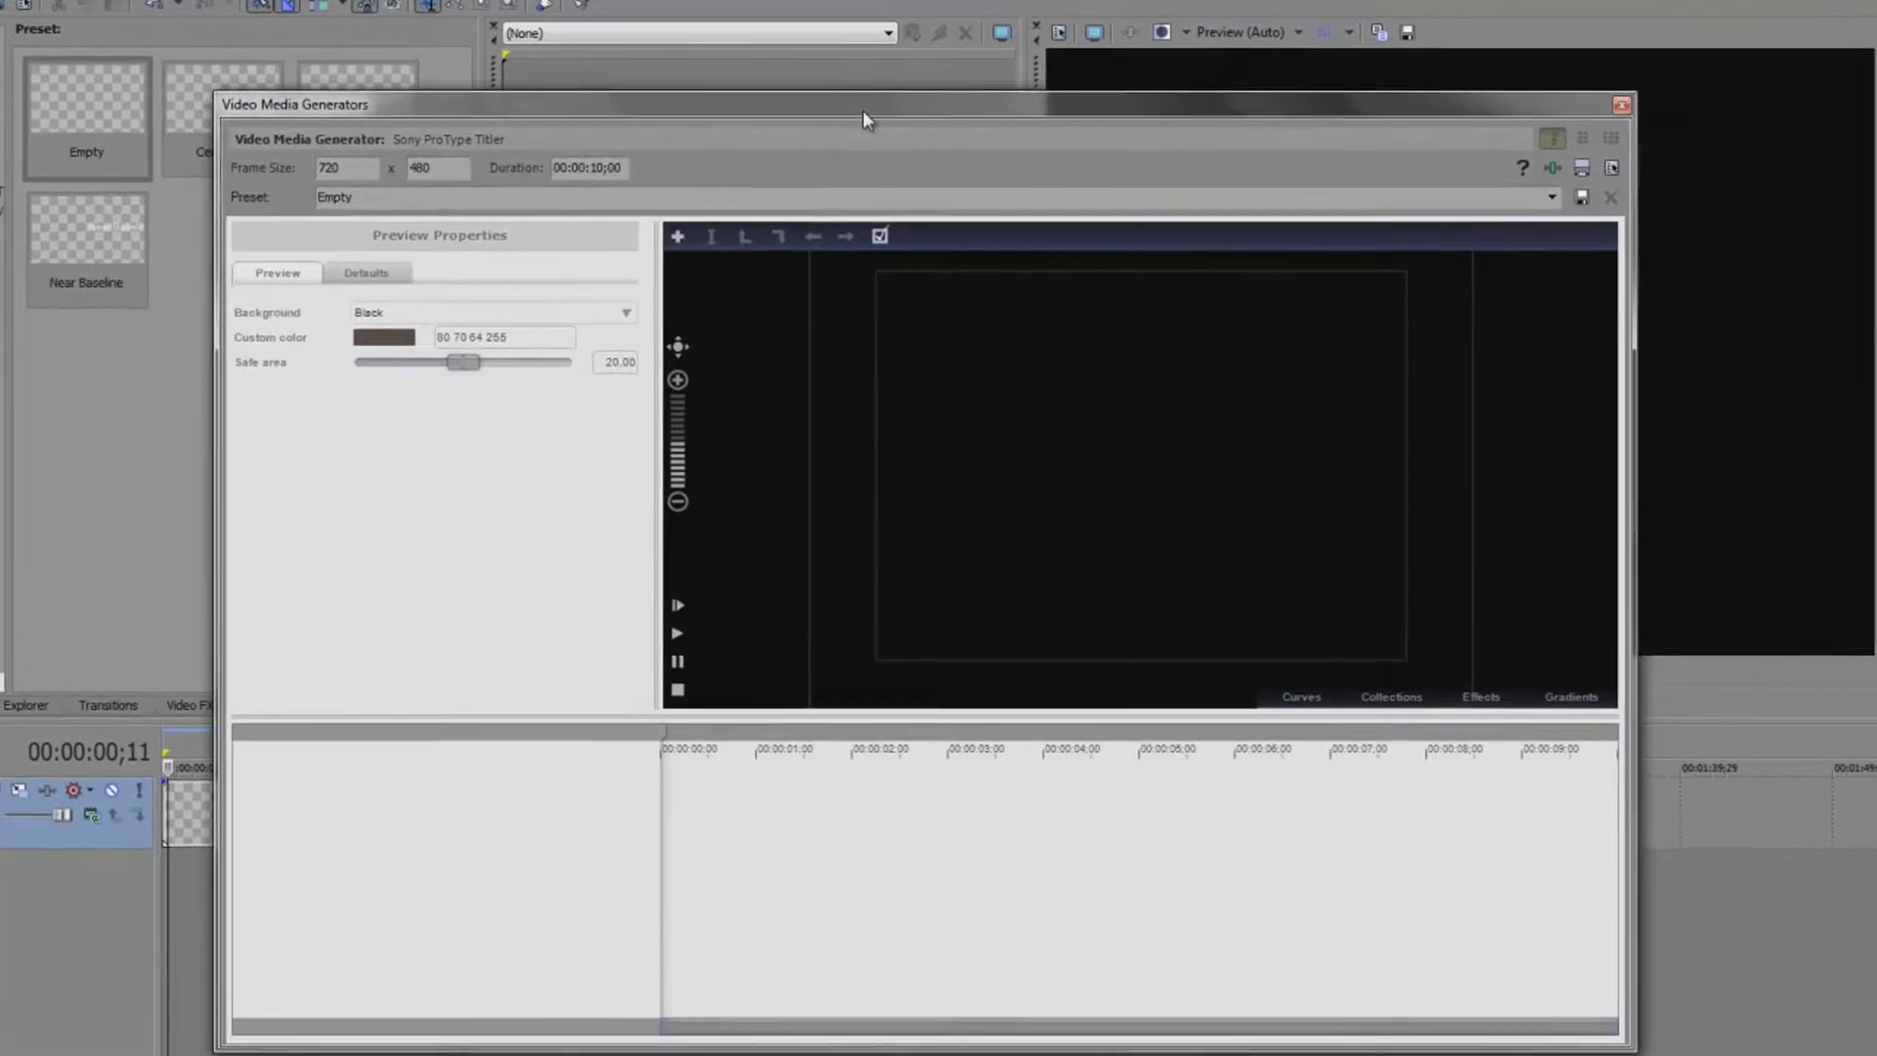
{"action": "left_click_drag", "start_coordinate": [880, 103], "coordinate": [866, 102]}
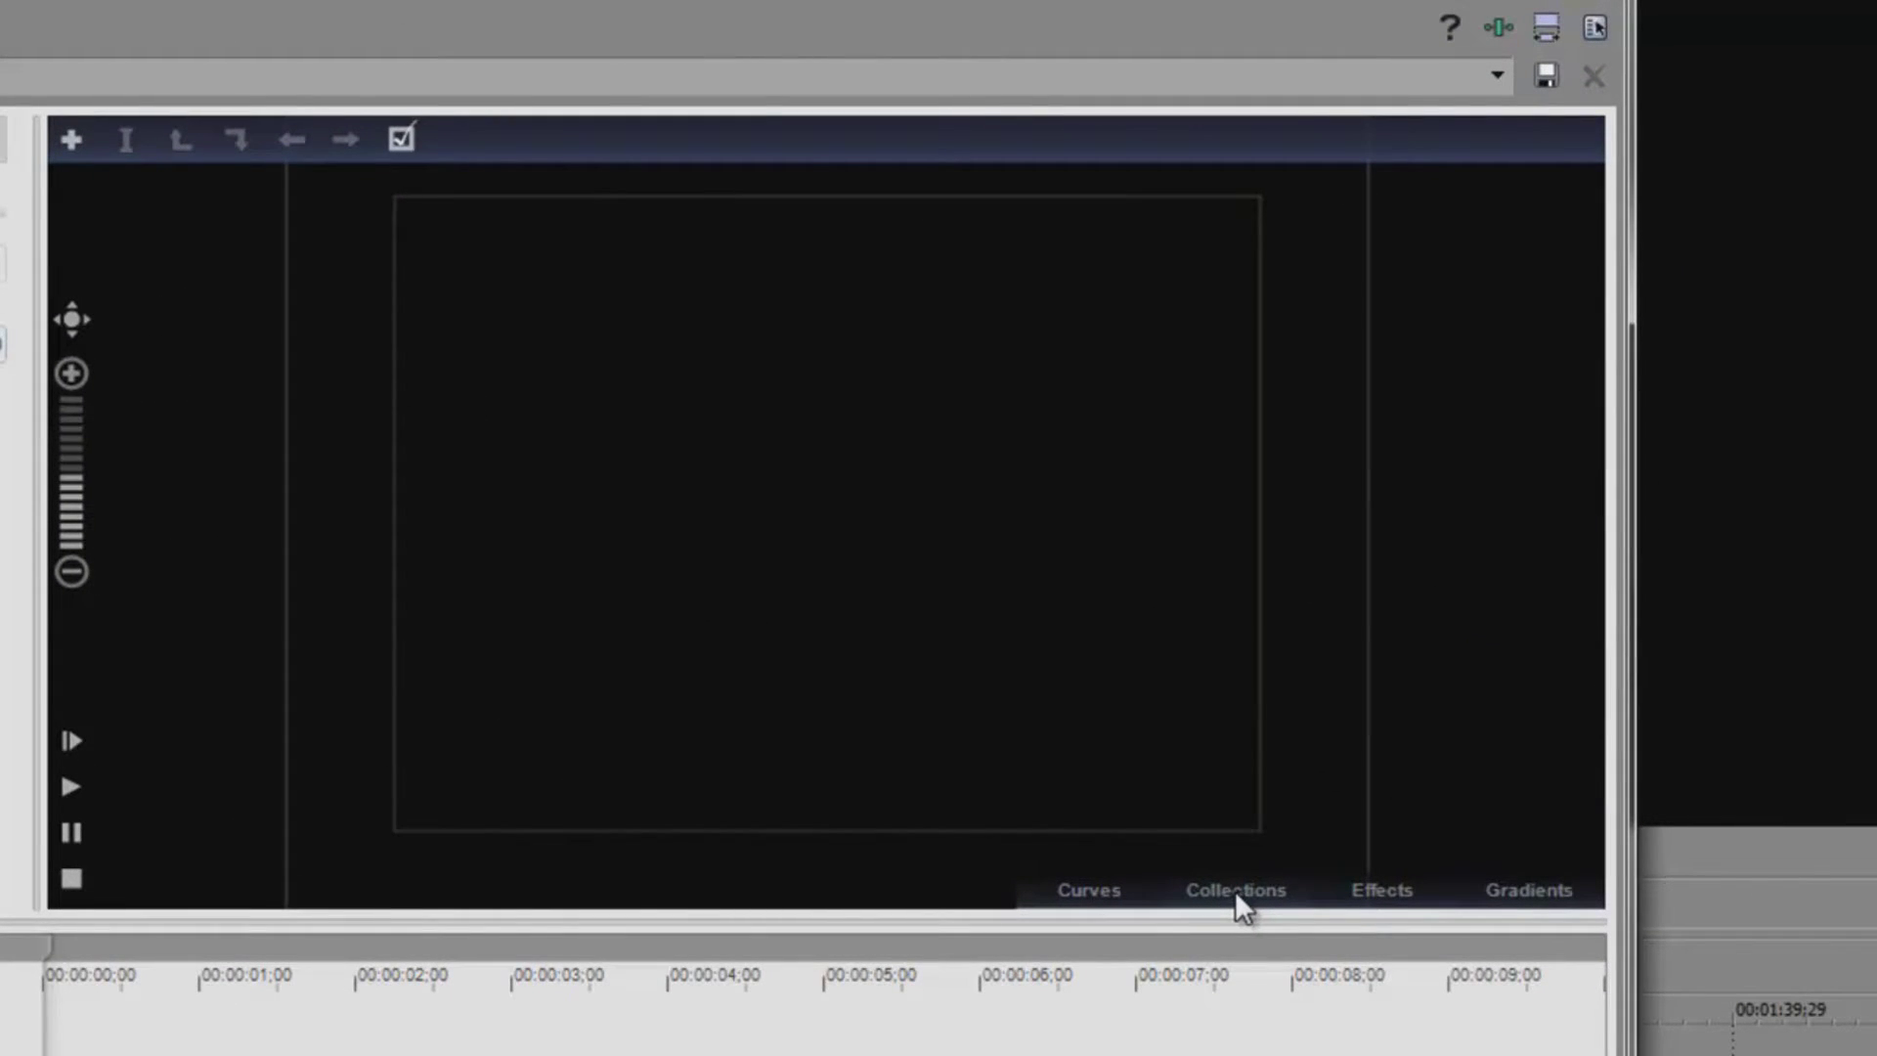
{"action": "left_click", "coordinate": [1235, 890]}
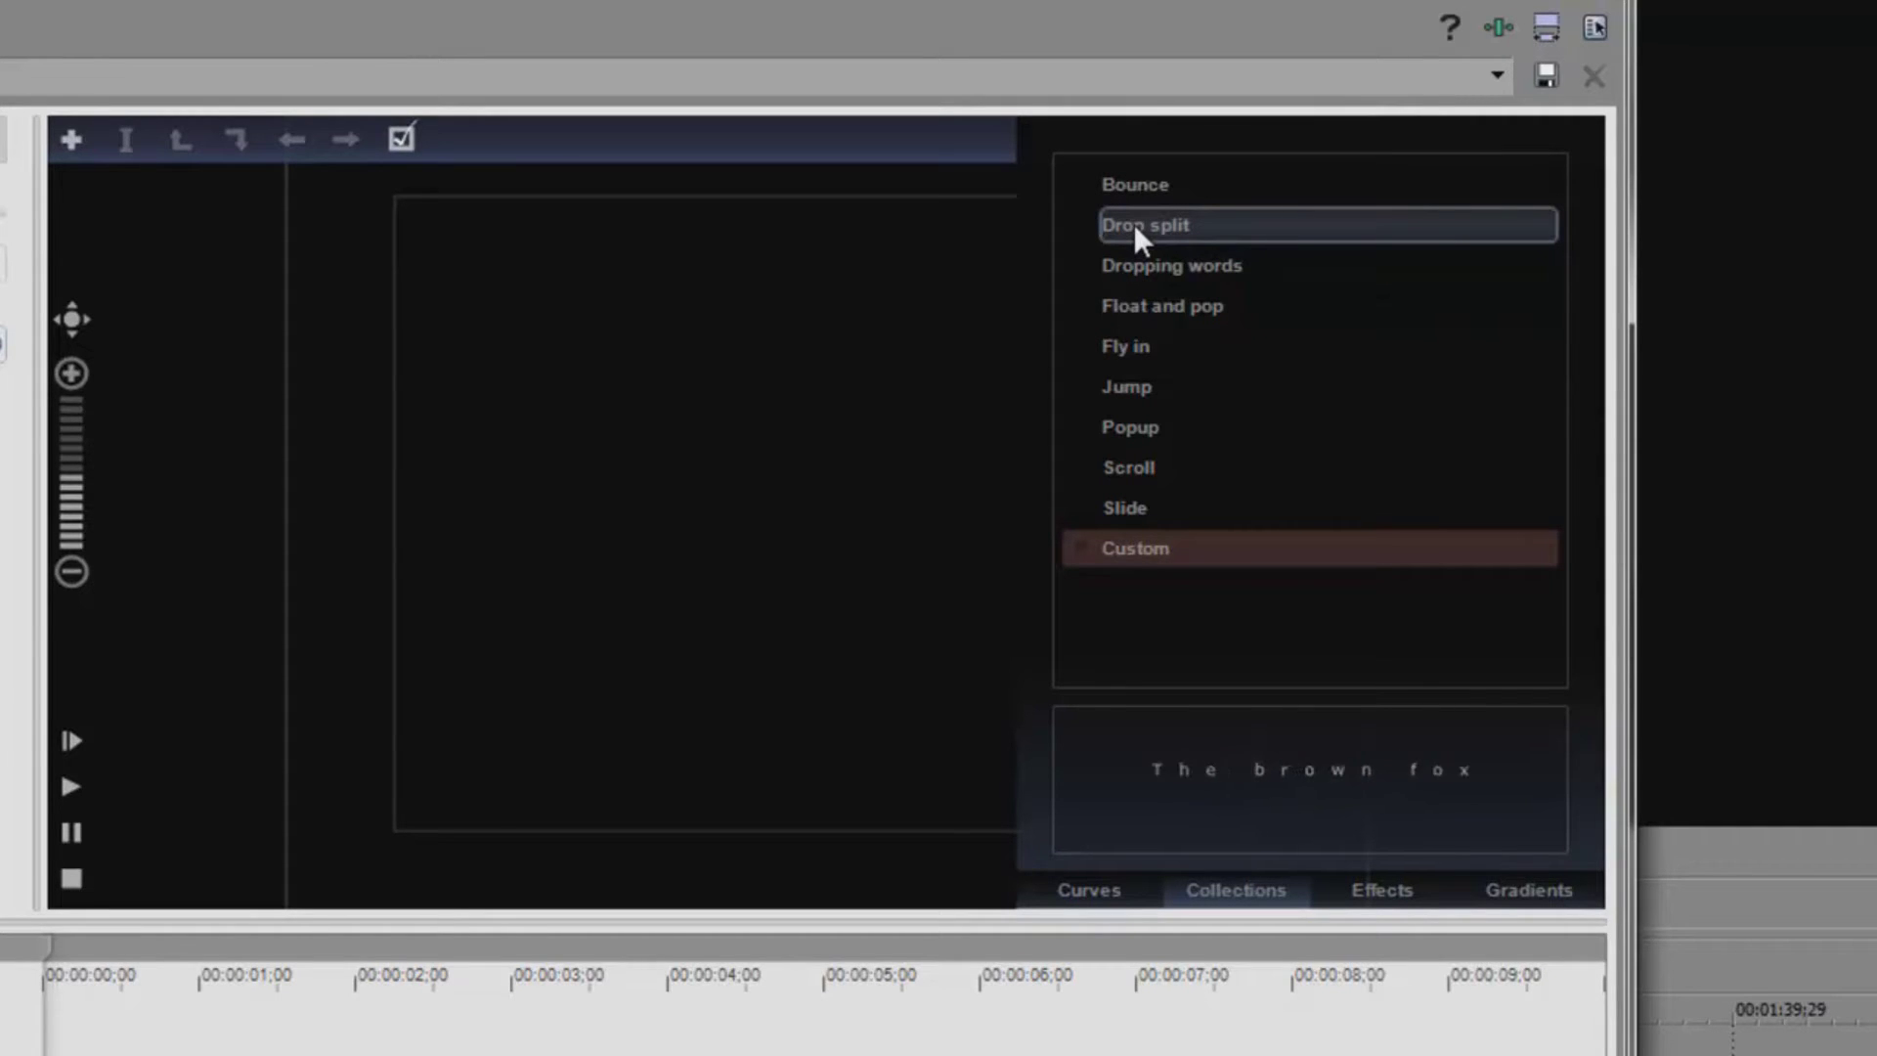
{"action": "left_click_drag", "start_coordinate": [1132, 221], "coordinate": [0, 990]}
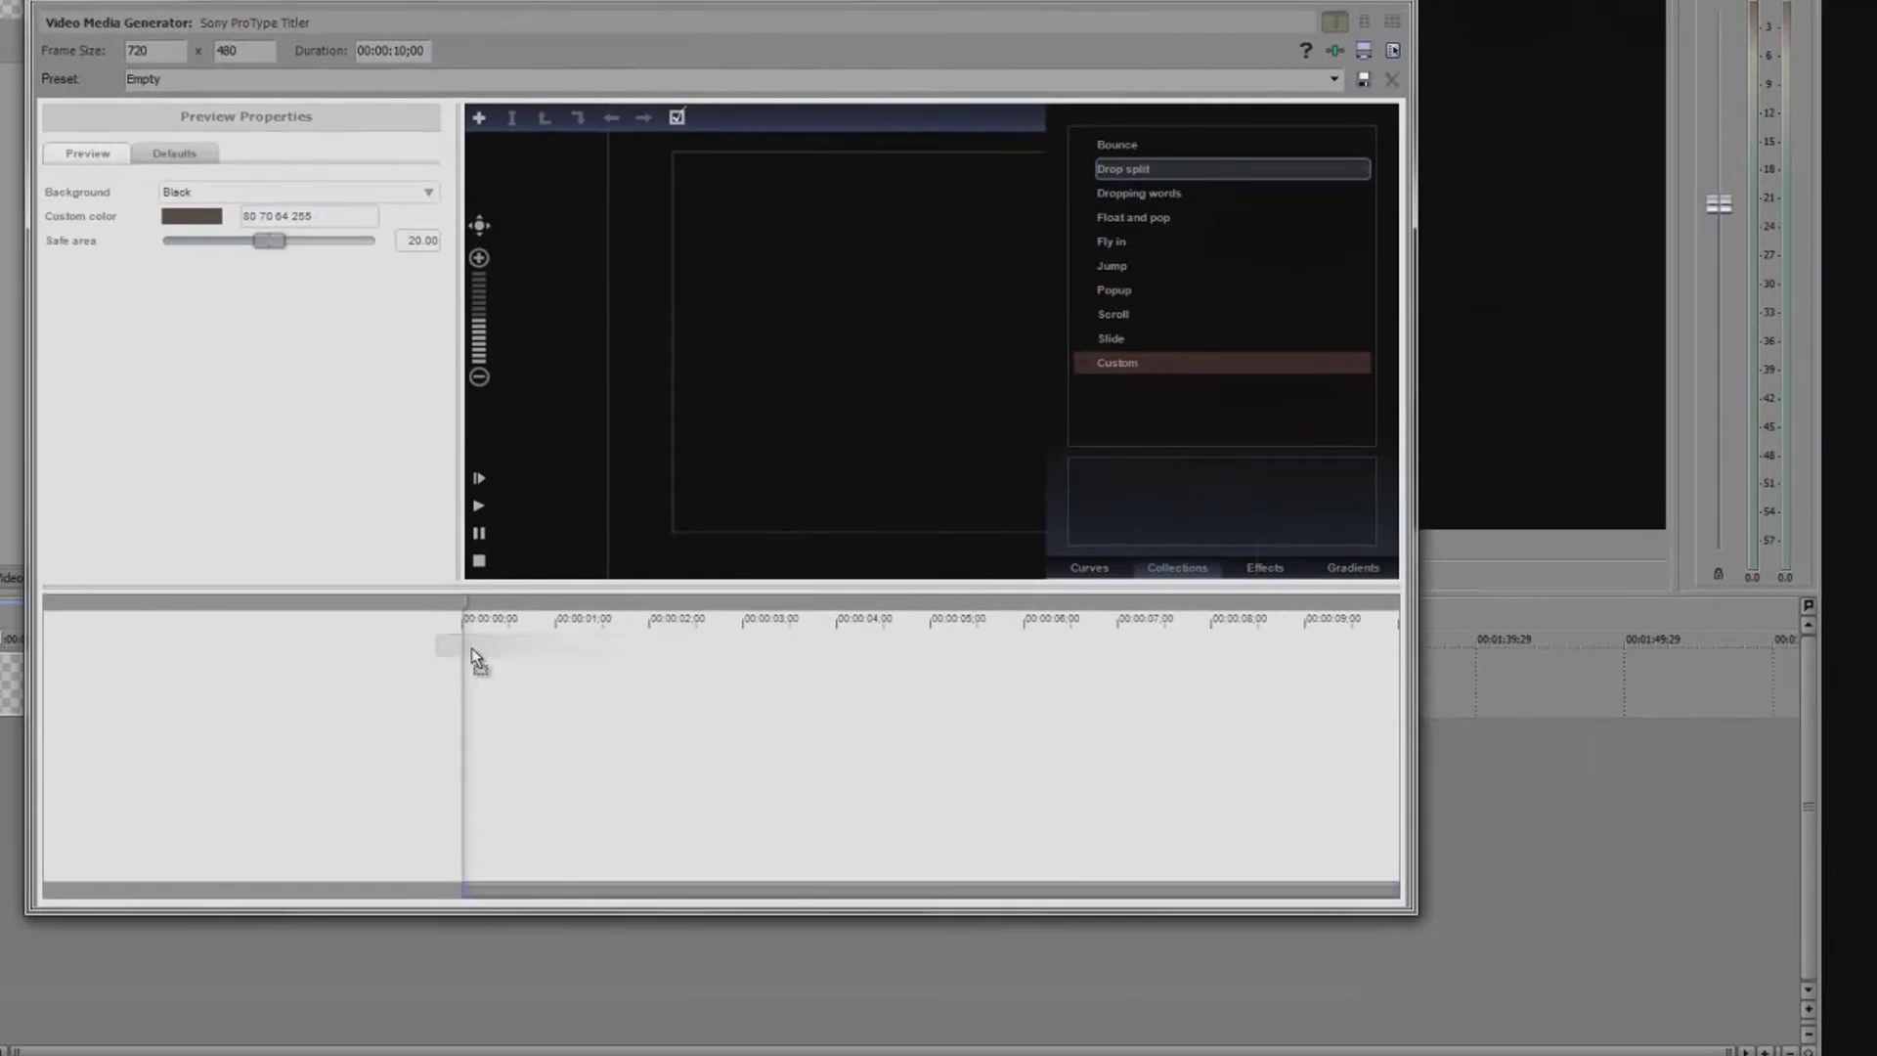
- Apply Drop split to the title and preview it at about 2, 3 and 4.6 seconds
{"action": "left_click_drag", "start_coordinate": [171, 643], "coordinate": [172, 636]}
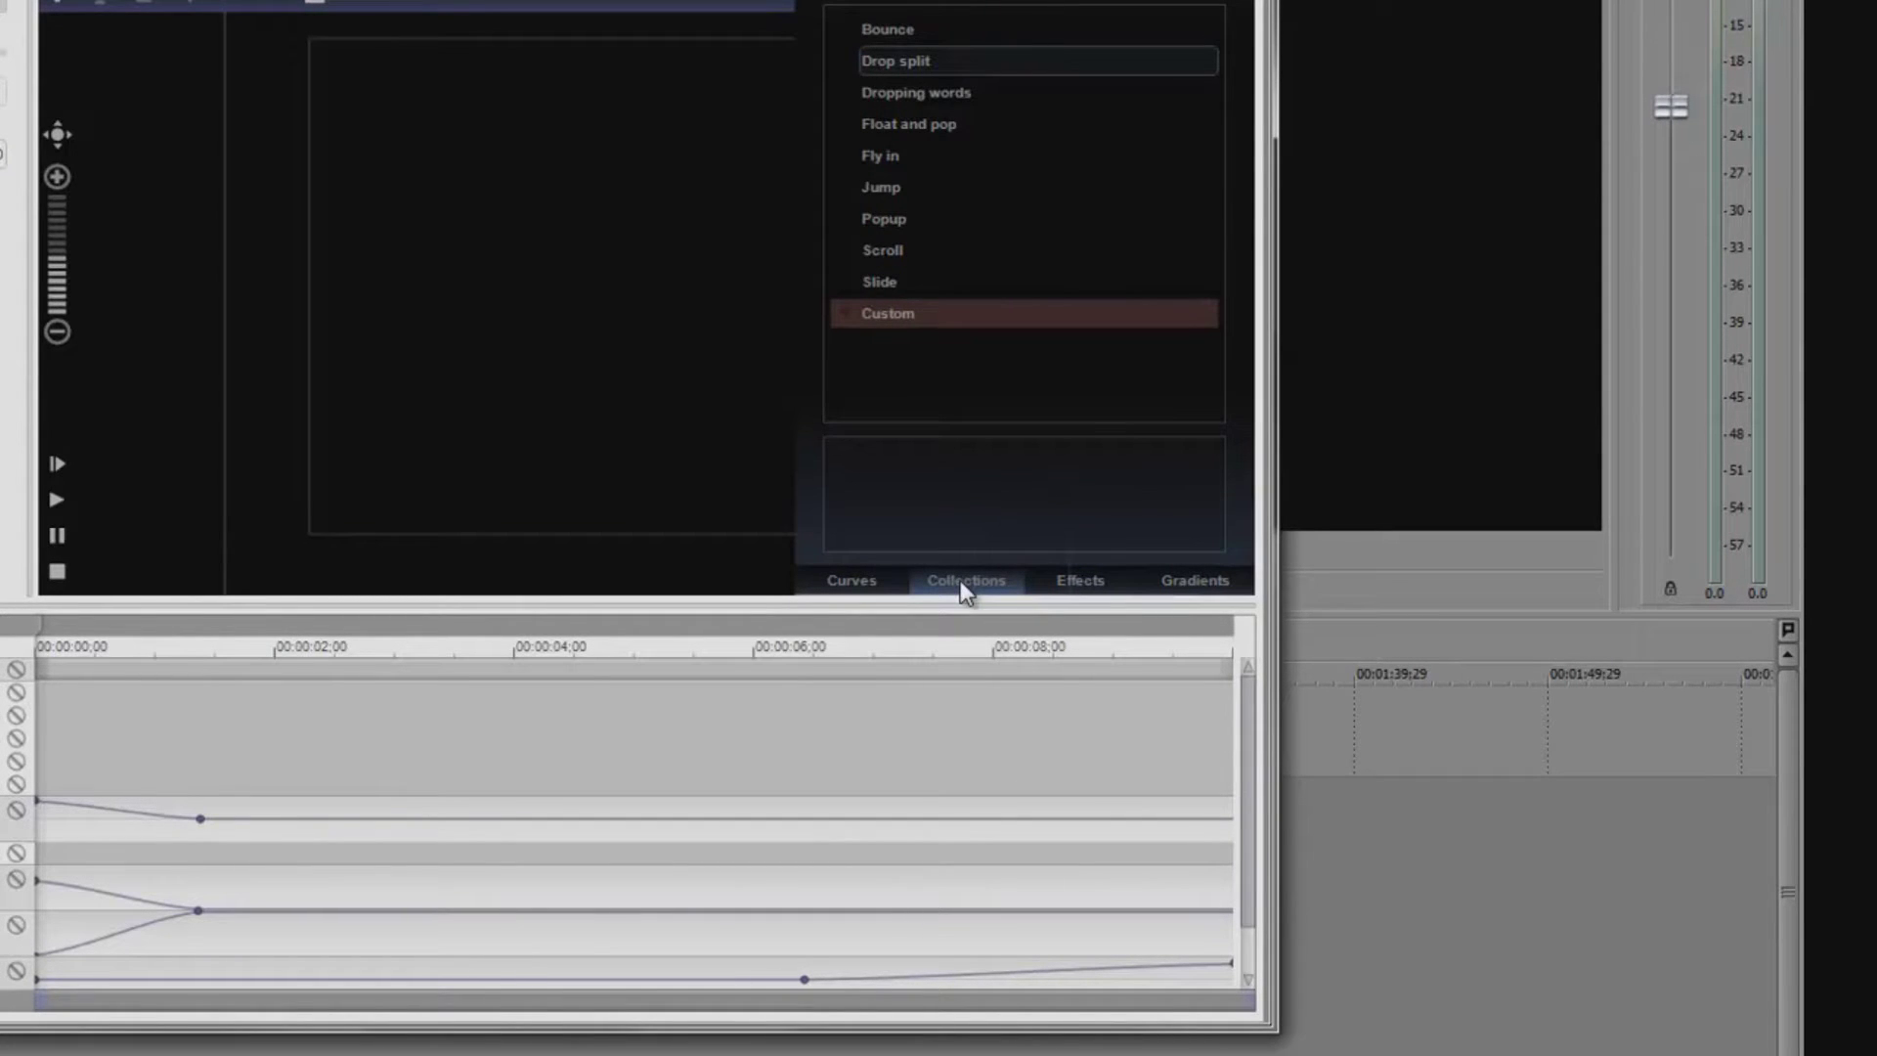
{"action": "left_click", "coordinate": [960, 579]}
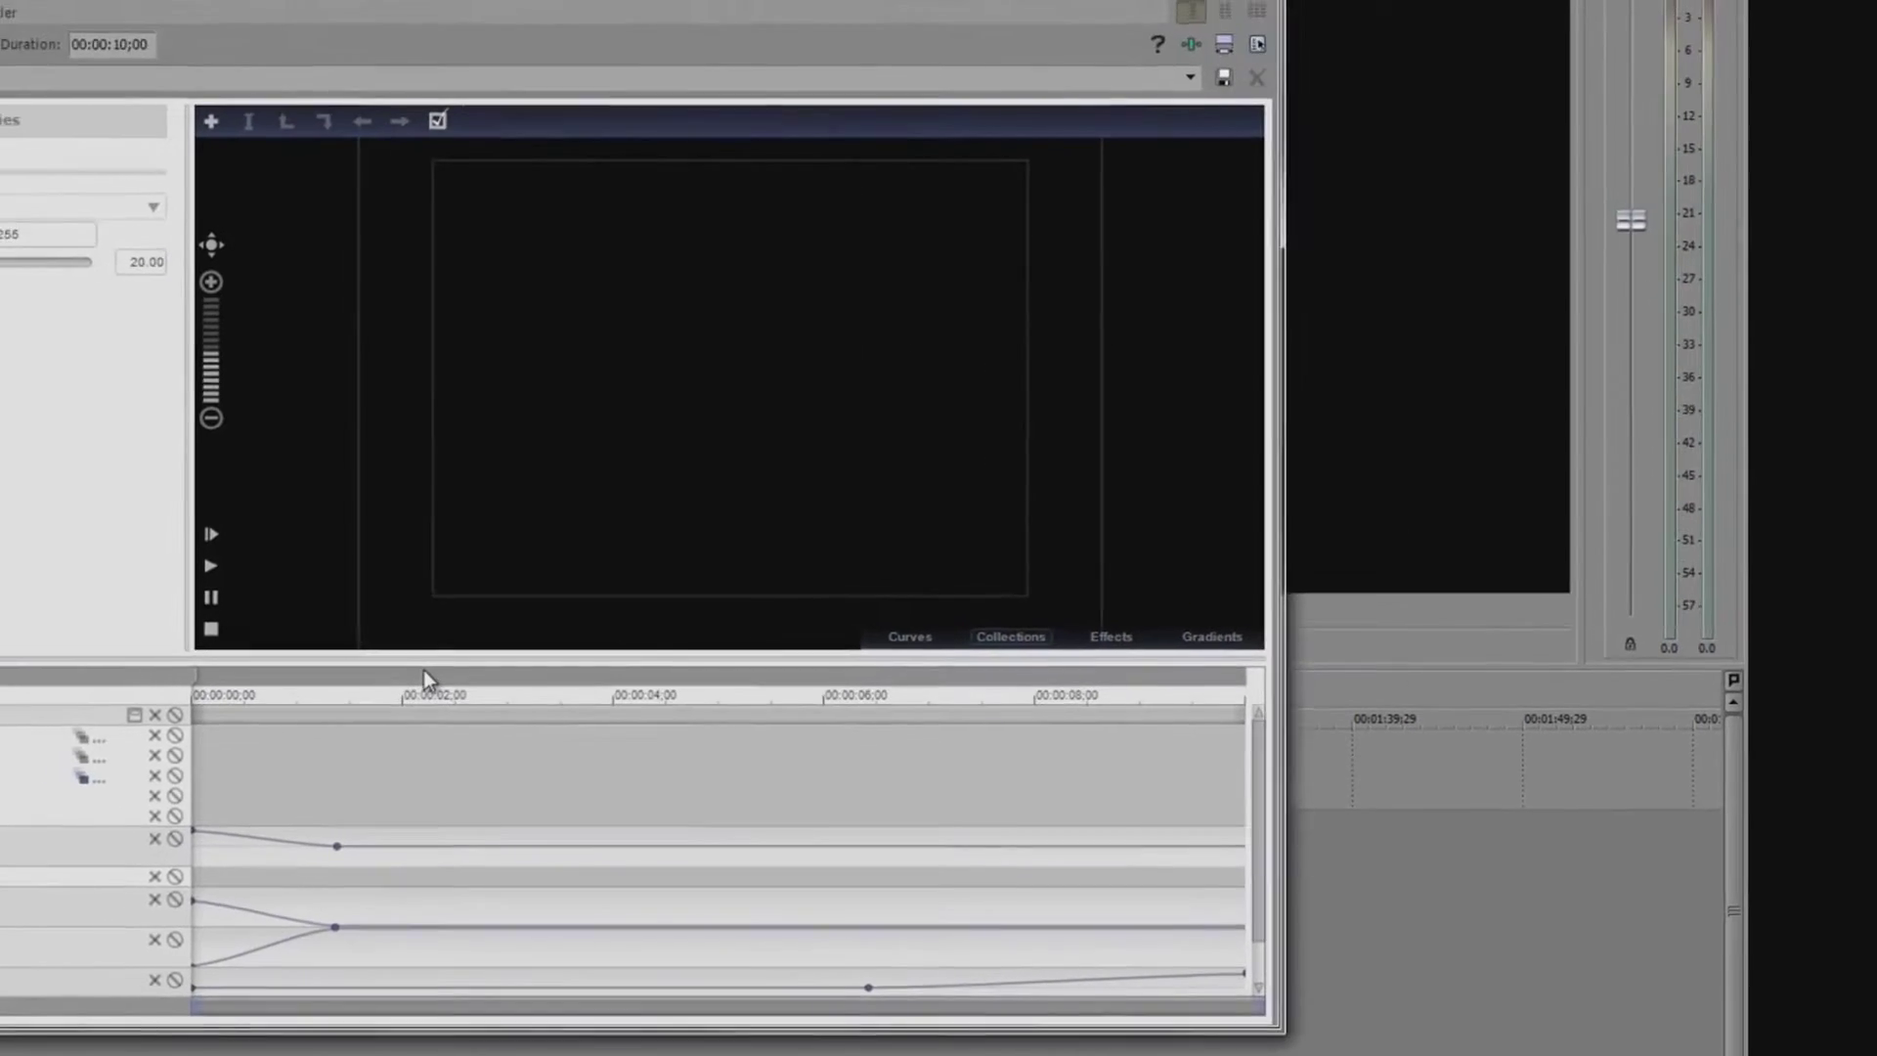
{"action": "left_click", "coordinate": [298, 618]}
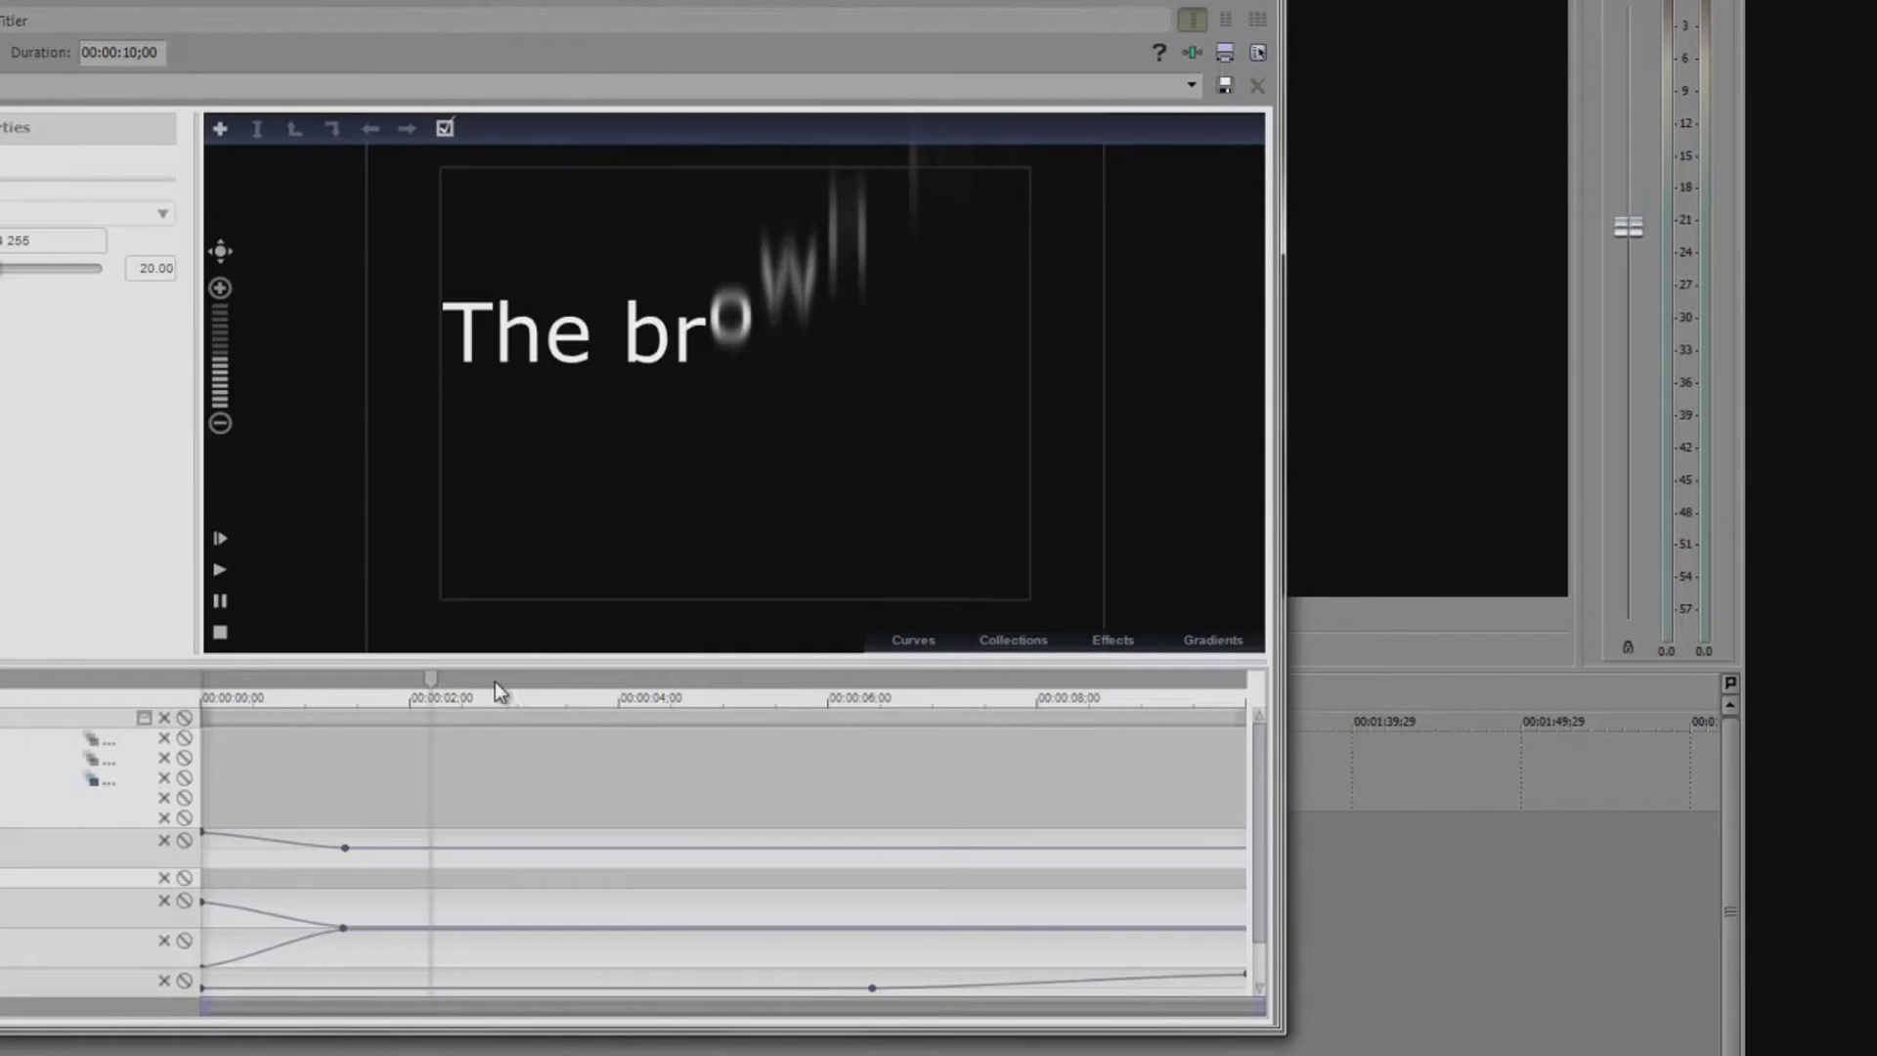
{"action": "left_click", "coordinate": [532, 676]}
{"action": "left_click", "coordinate": [644, 671]}
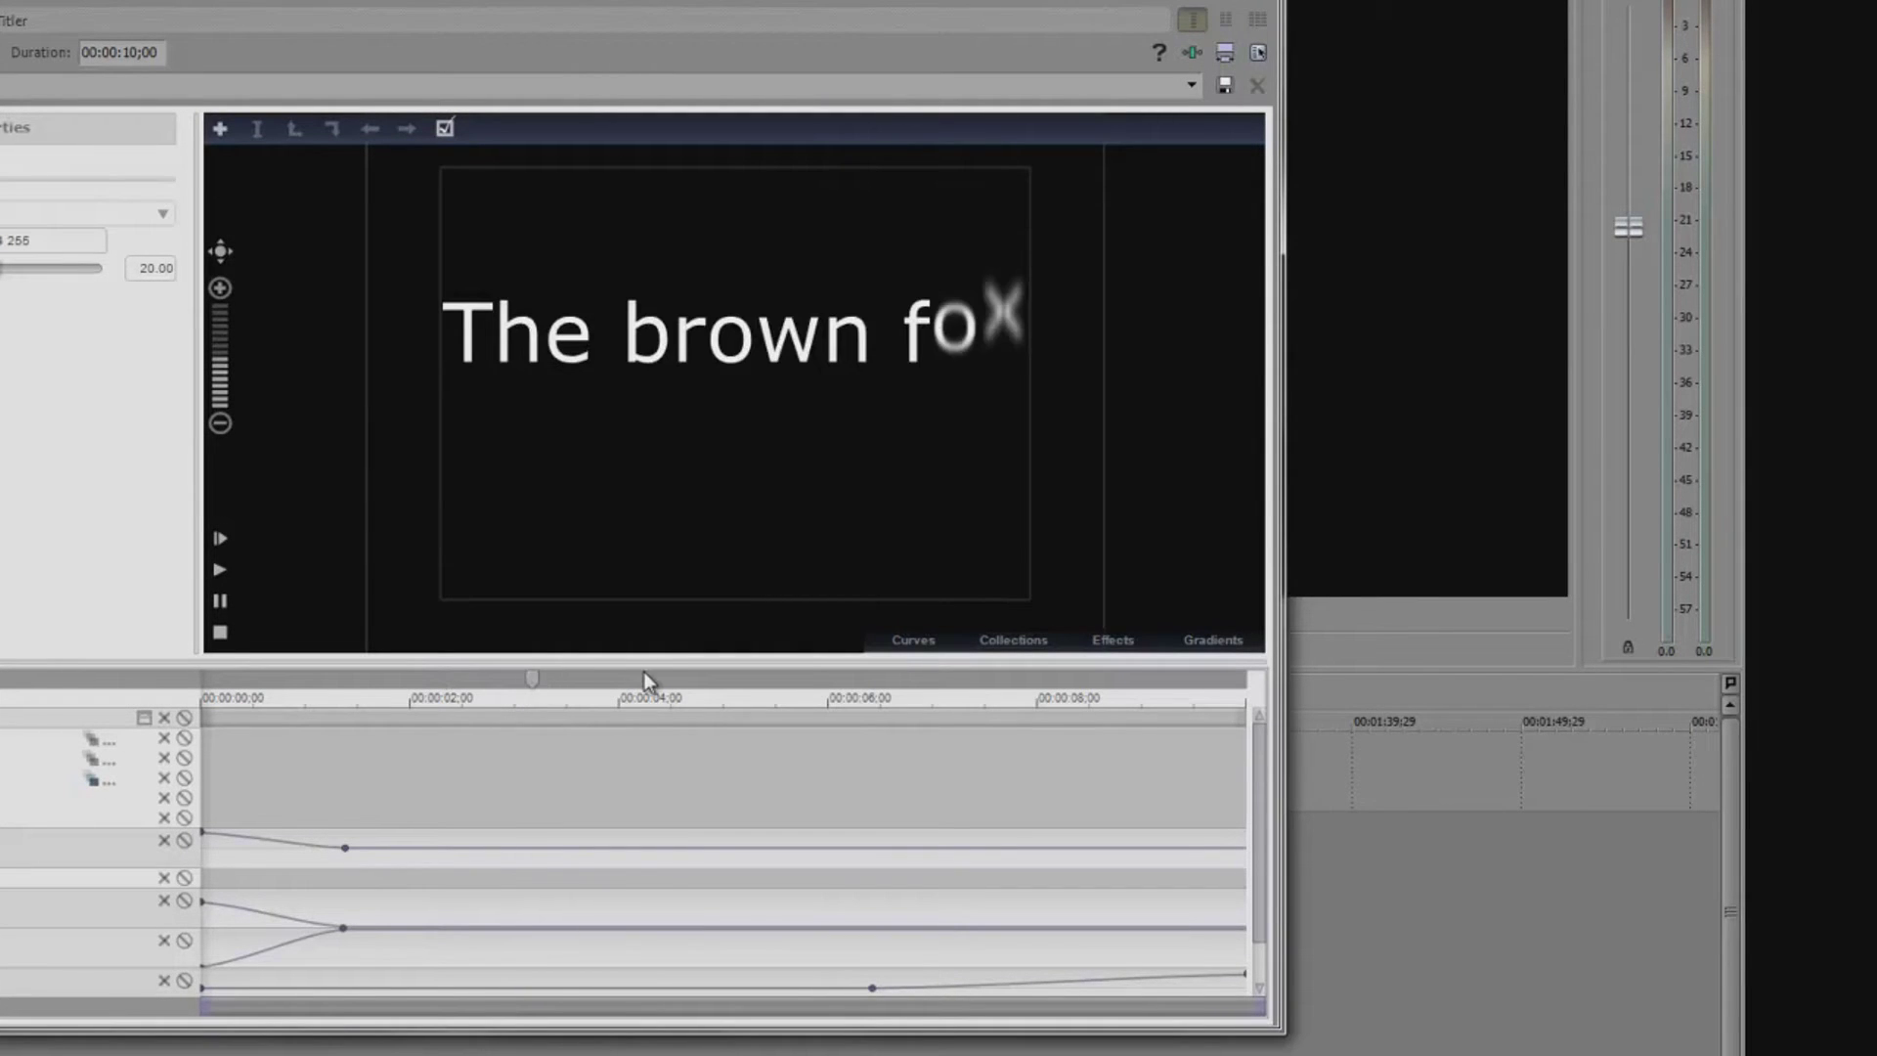
{"action": "left_click", "coordinate": [704, 676]}
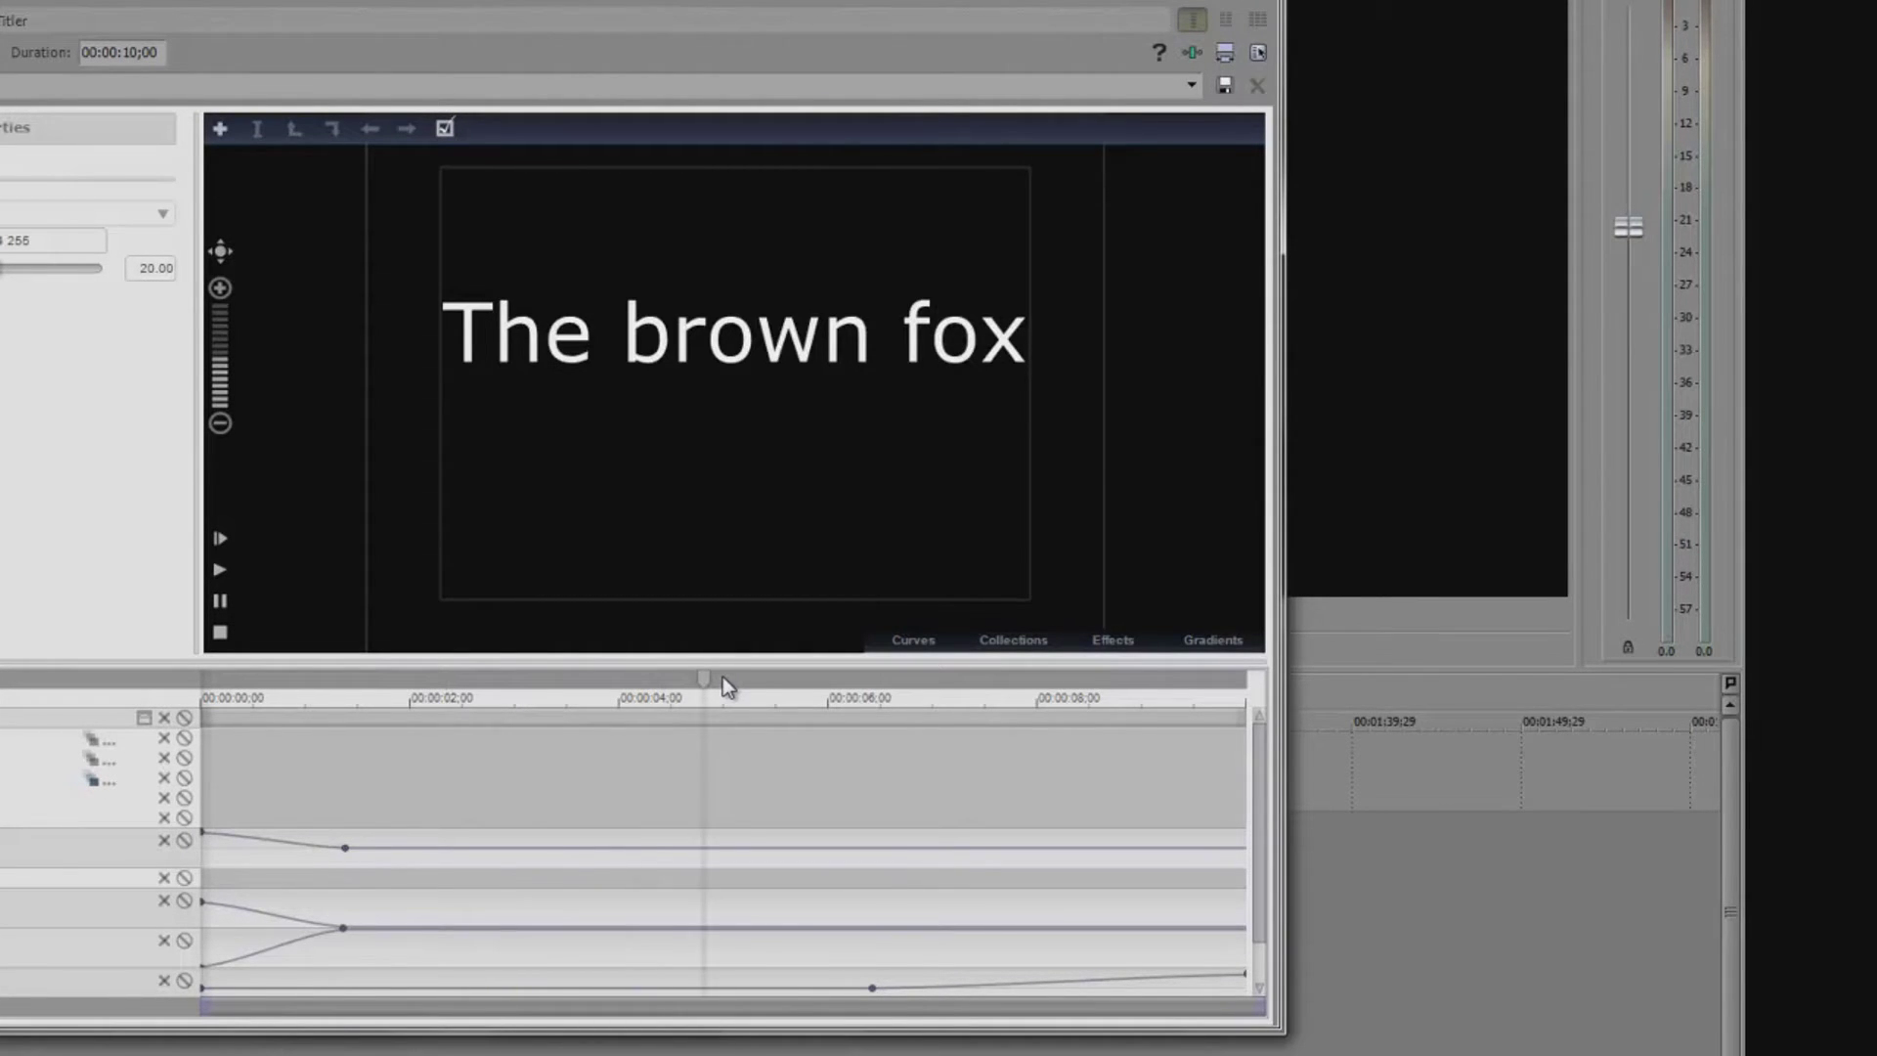
- Move 'The brown fox' title lower and slightly left, then place the cursor at its text end
{"action": "double_click", "coordinate": [701, 356]}
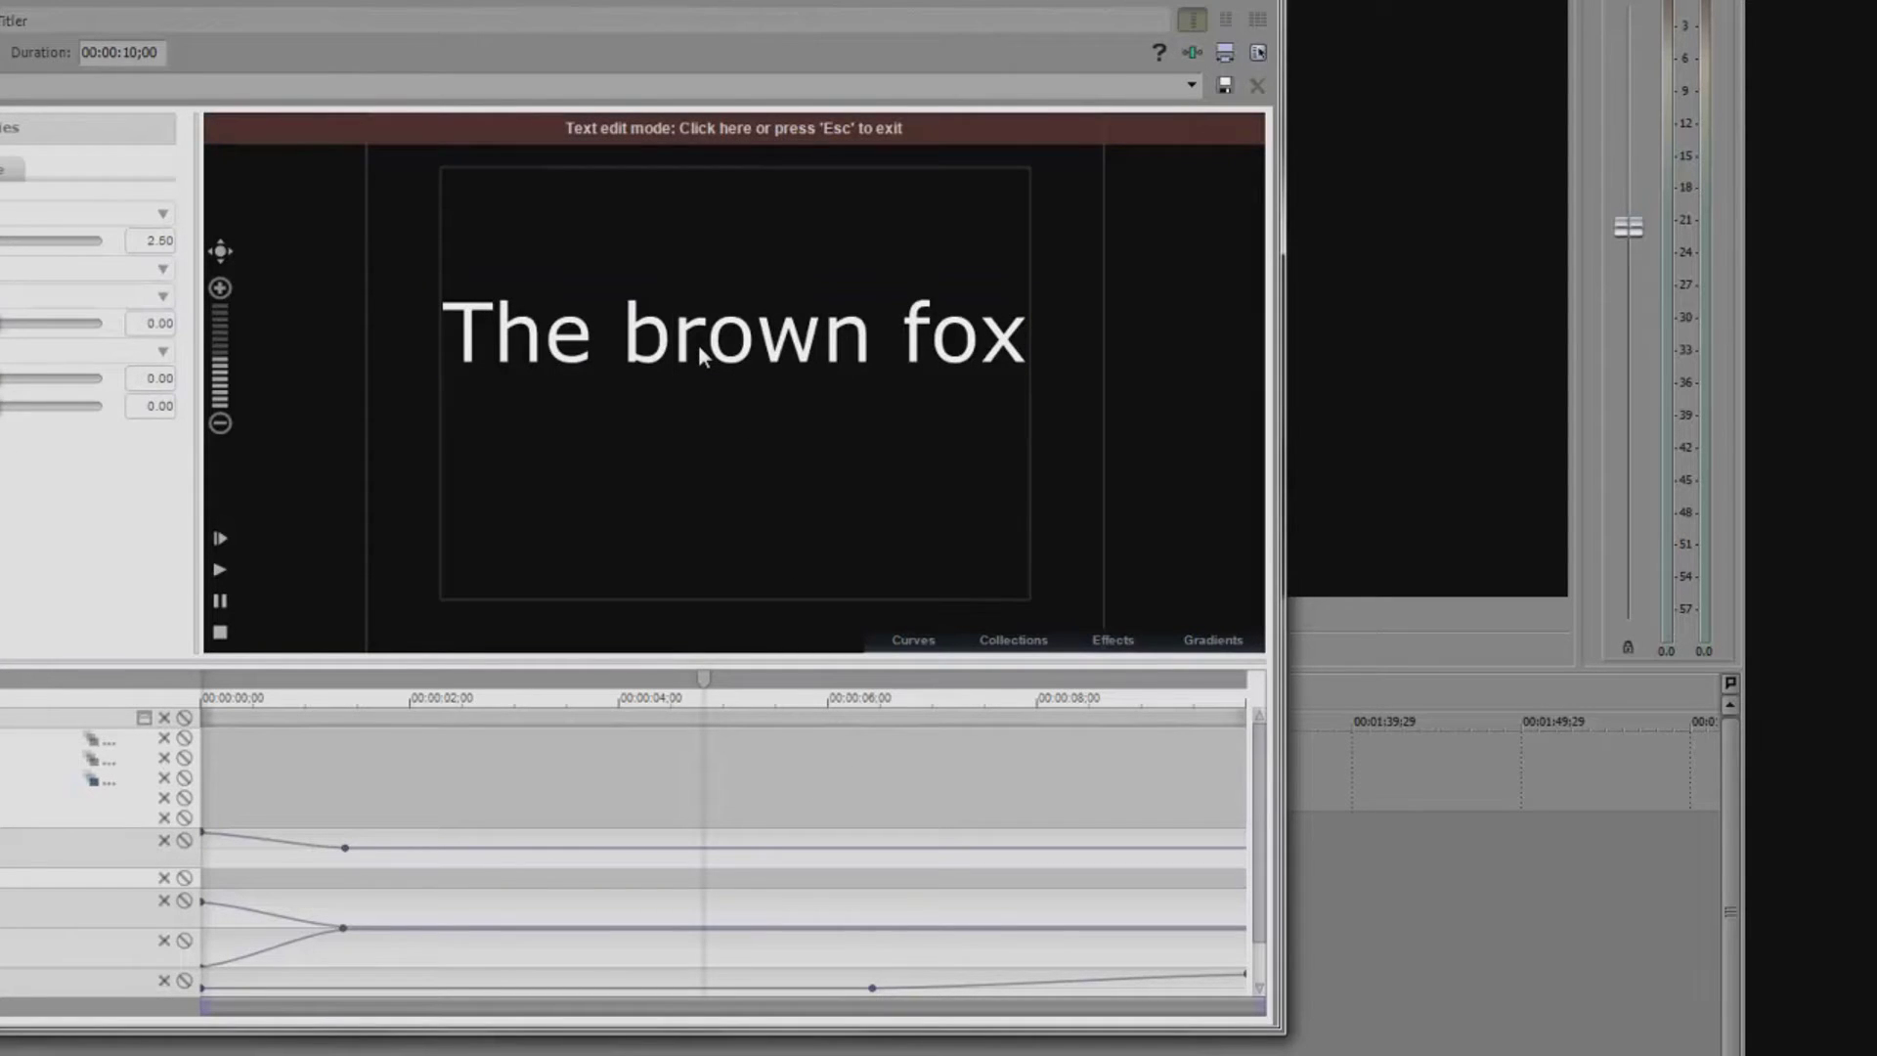
{"action": "left_click", "coordinate": [712, 127]}
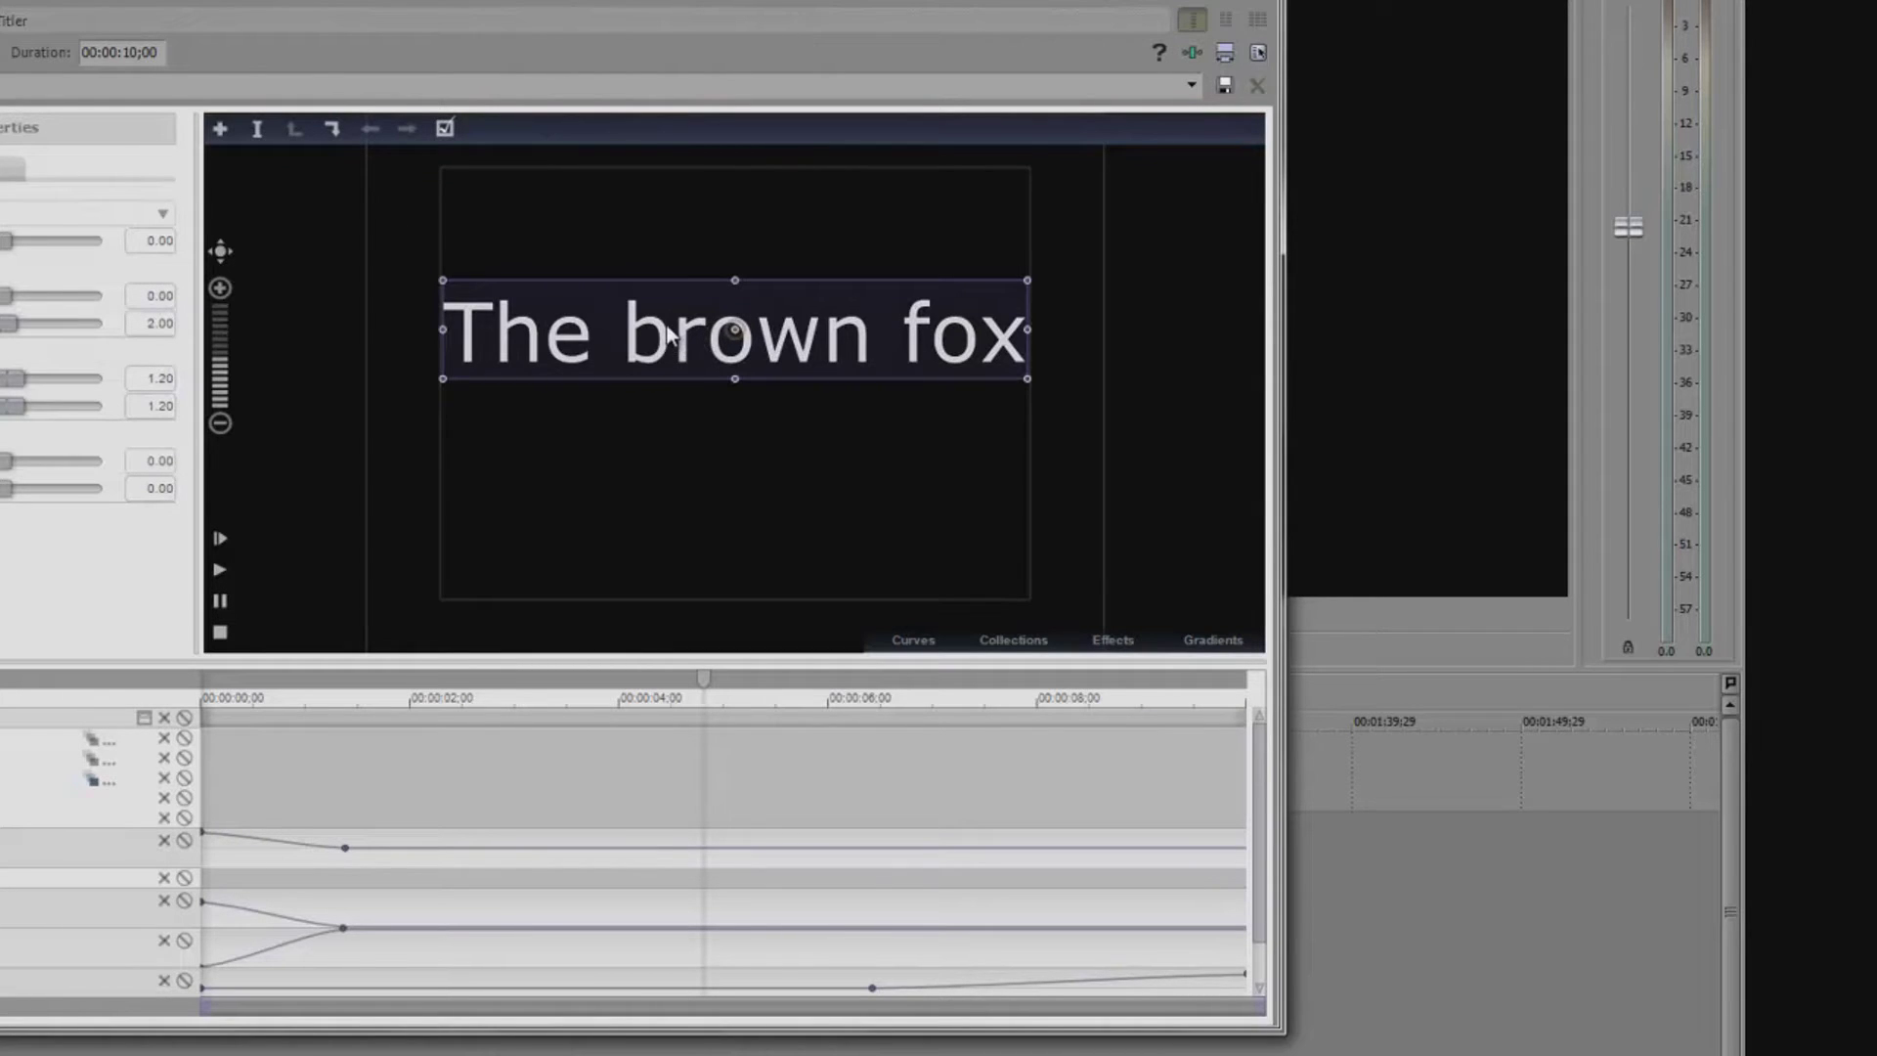
{"action": "left_click_drag", "start_coordinate": [668, 335], "coordinate": [639, 456]}
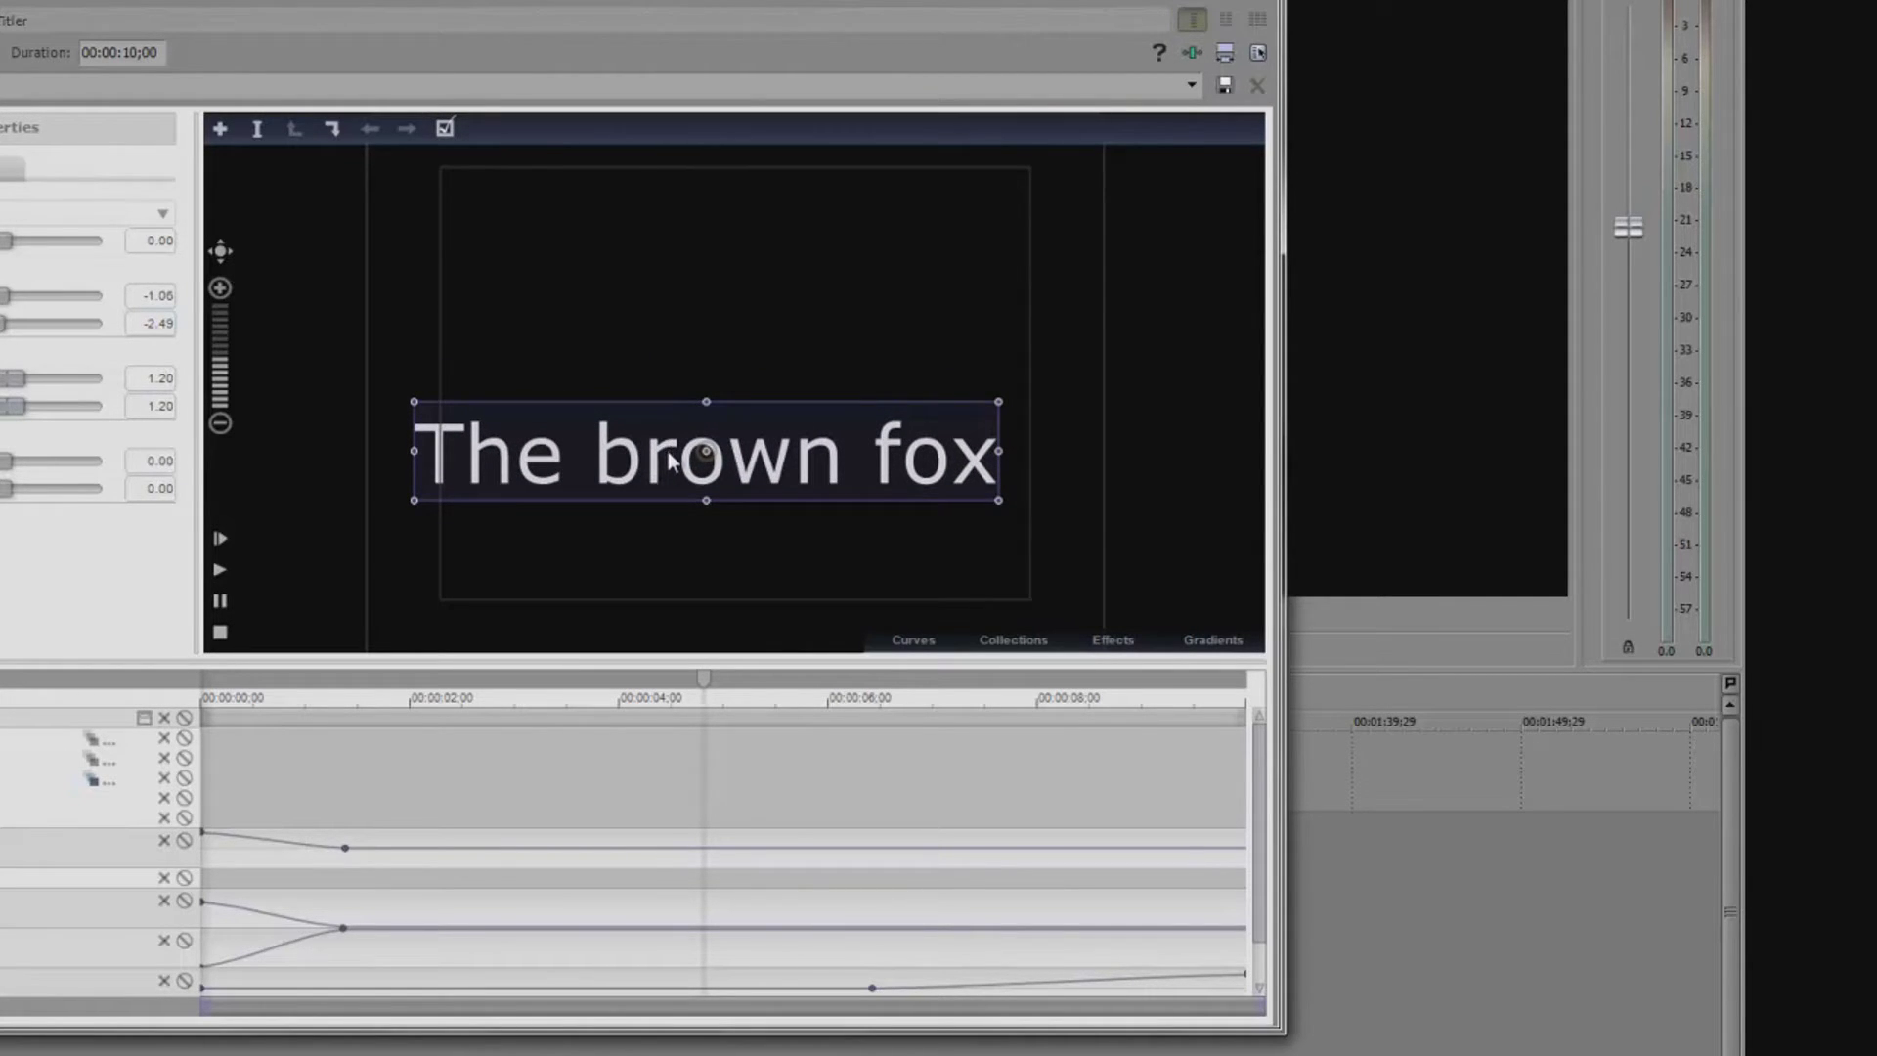
{"action": "left_click_drag", "start_coordinate": [669, 461], "coordinate": [667, 493]}
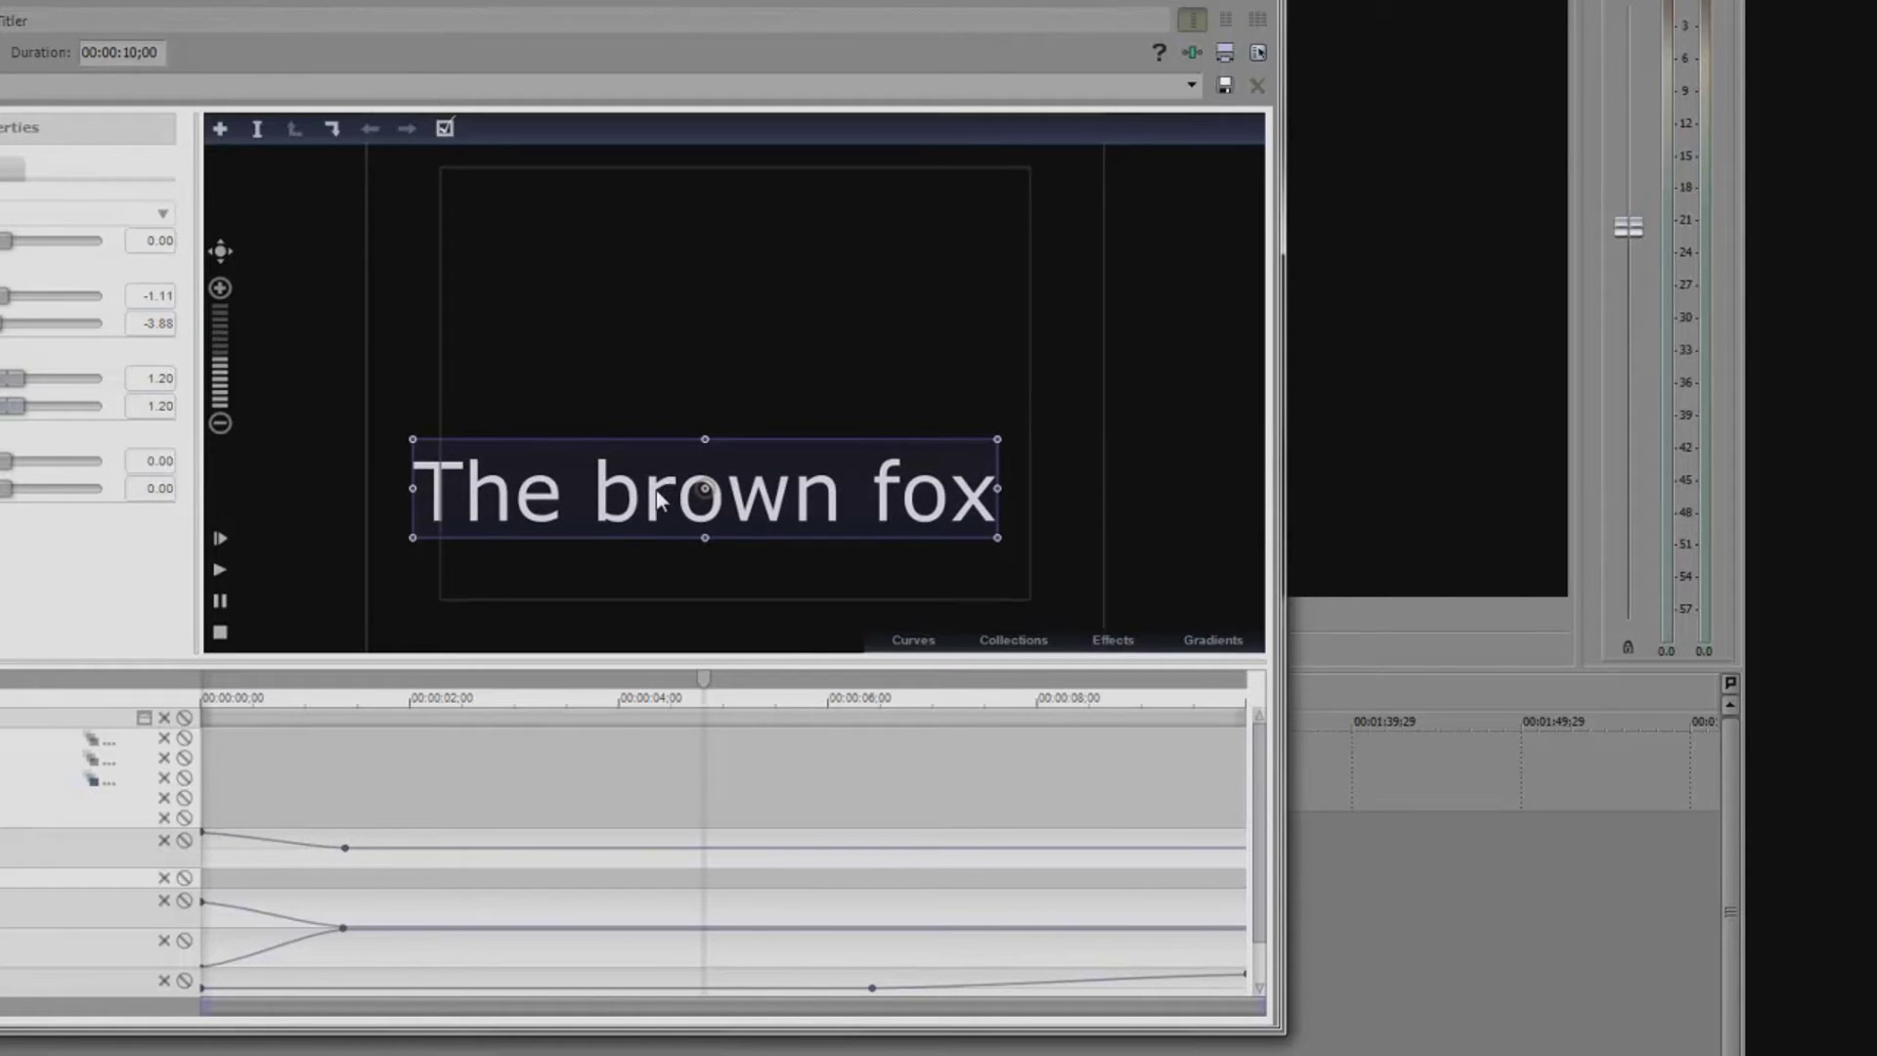
{"action": "double_click", "coordinate": [761, 500]}
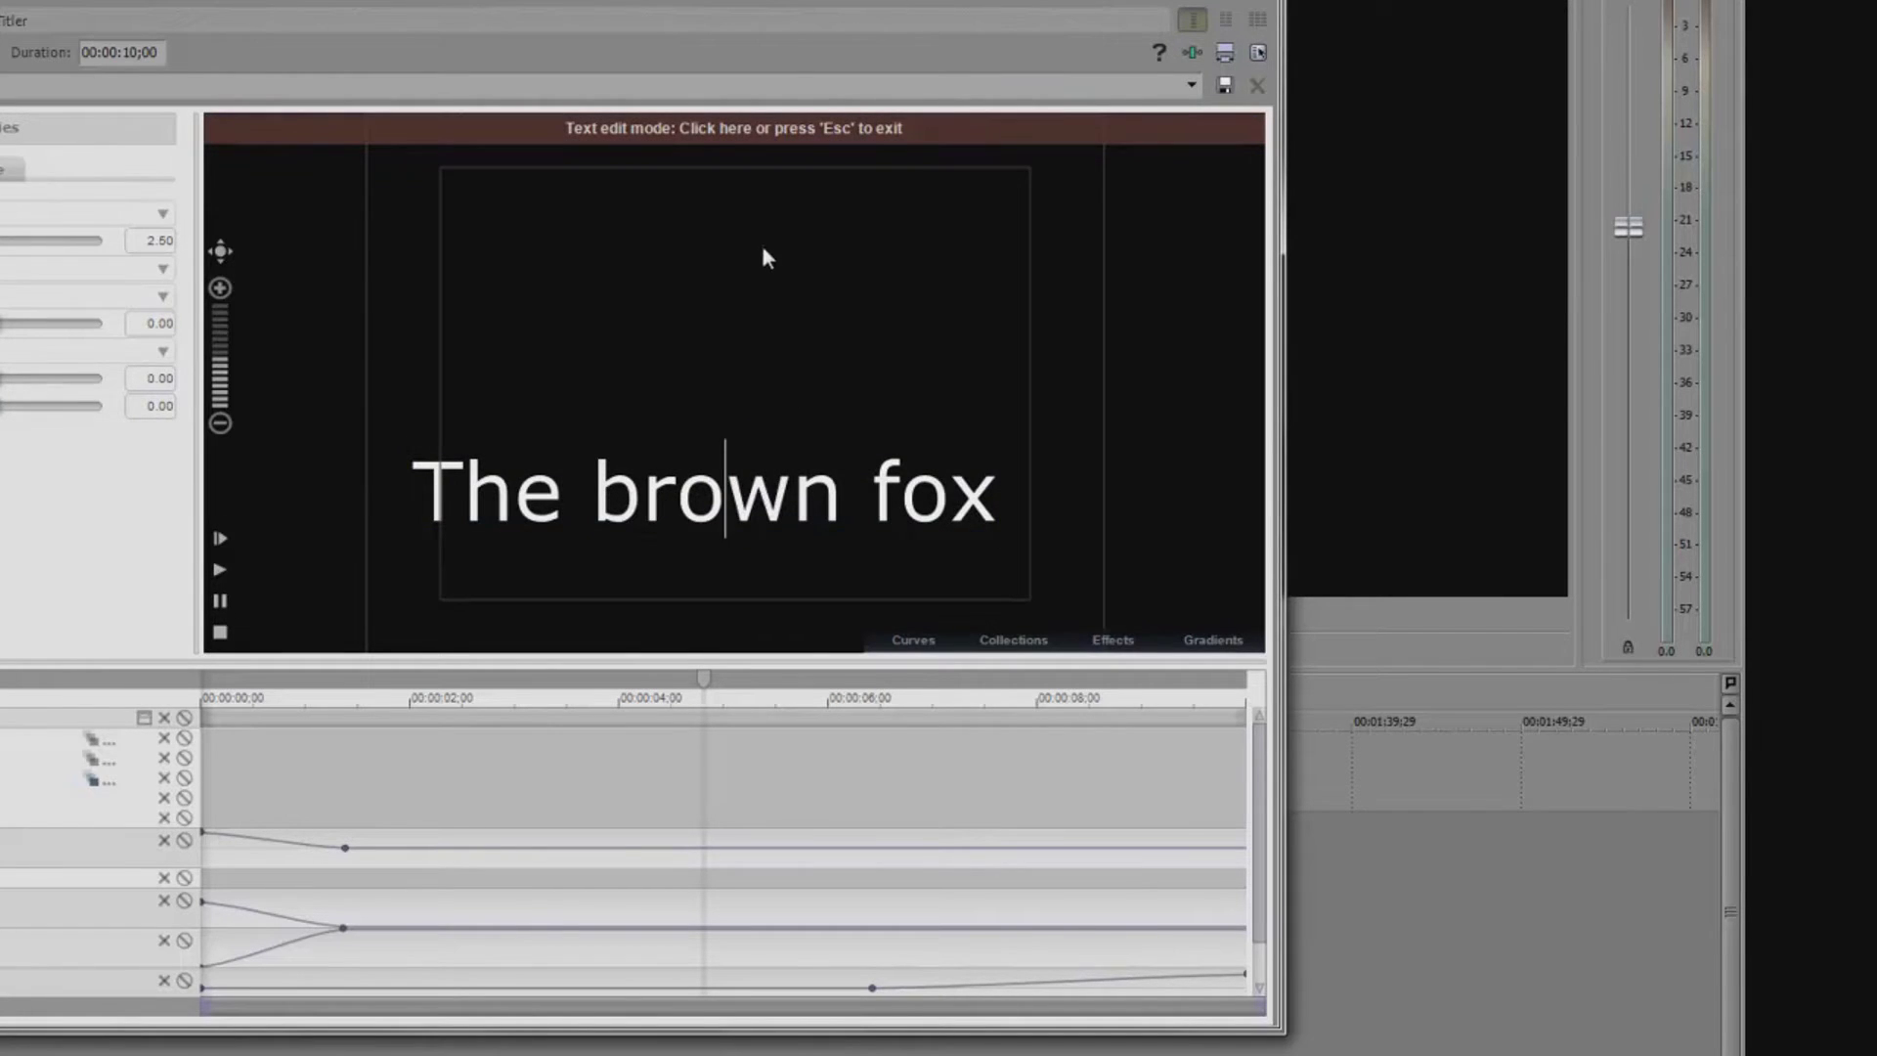
{"action": "left_click", "coordinate": [1007, 506]}
- Replace the title text with 'Tutorial Text' and set its font size to 1.94
{"action": "left_click_drag", "start_coordinate": [988, 499], "coordinate": [405, 489]}
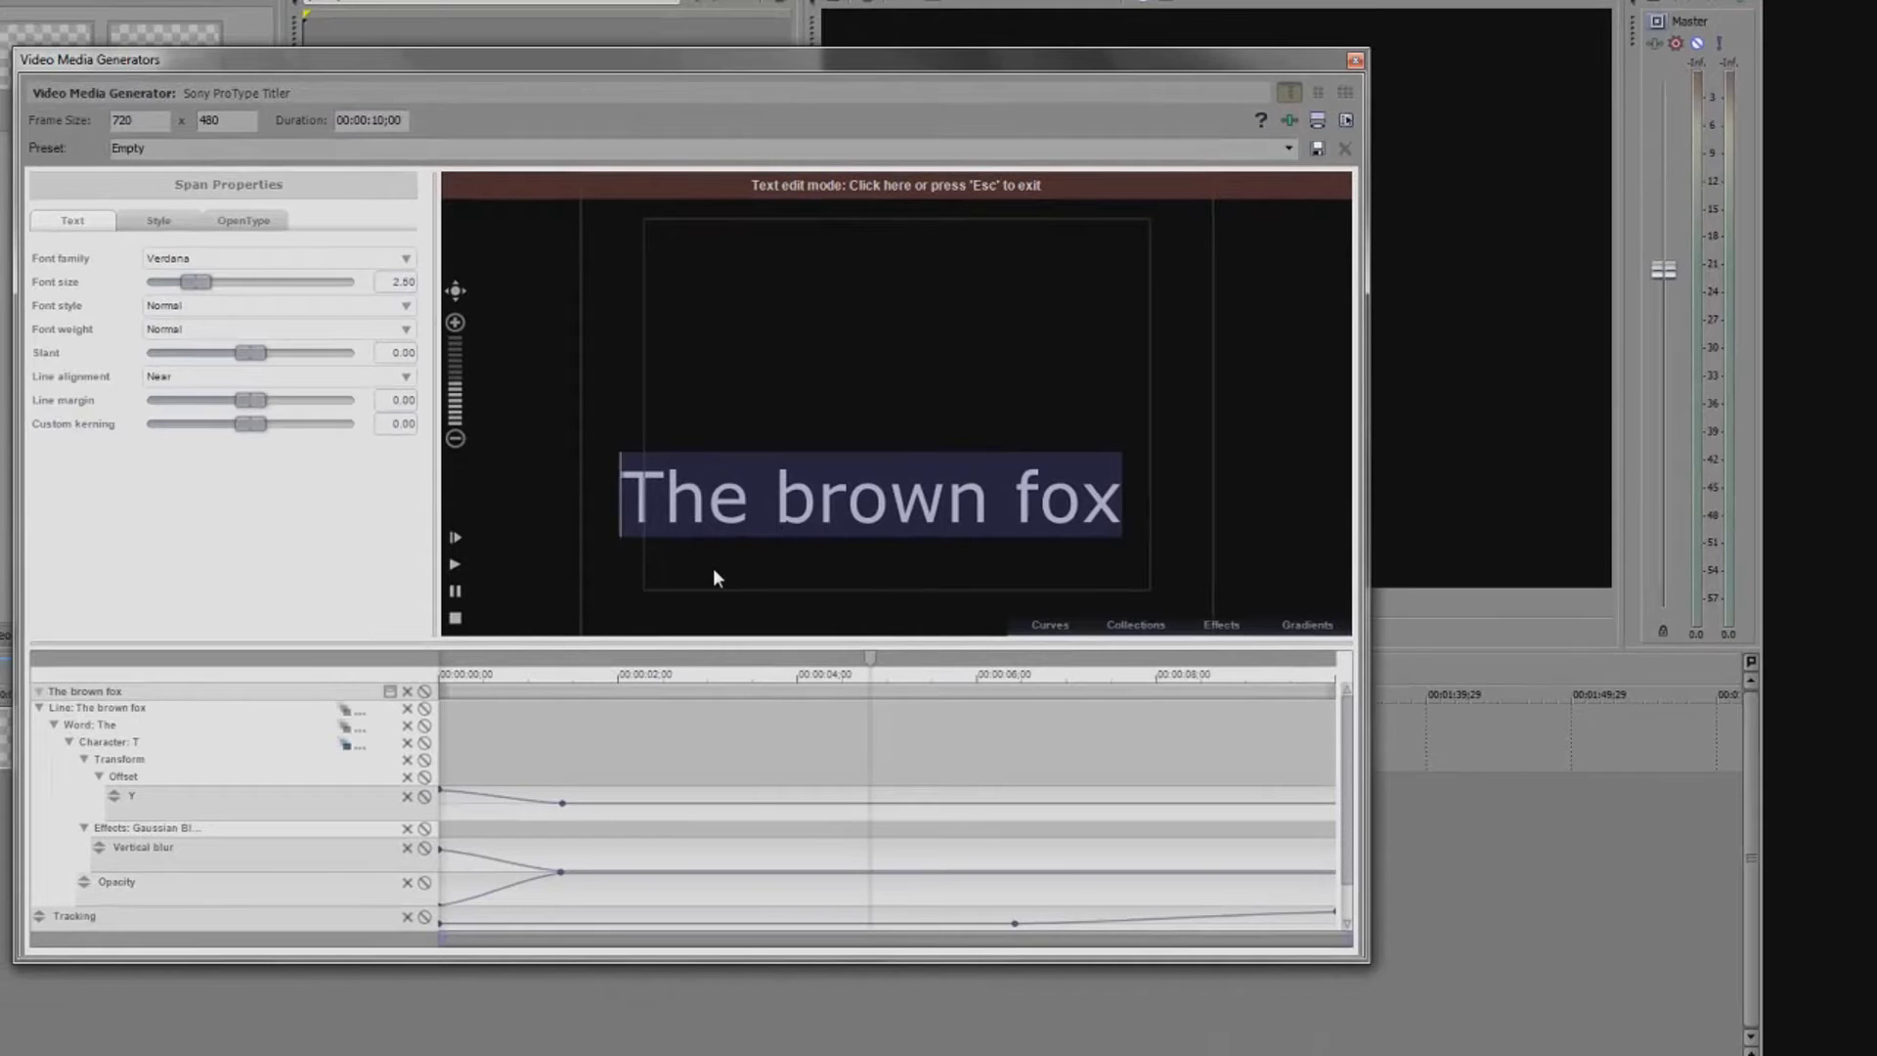
{"action": "type", "text": "Tutorial"}
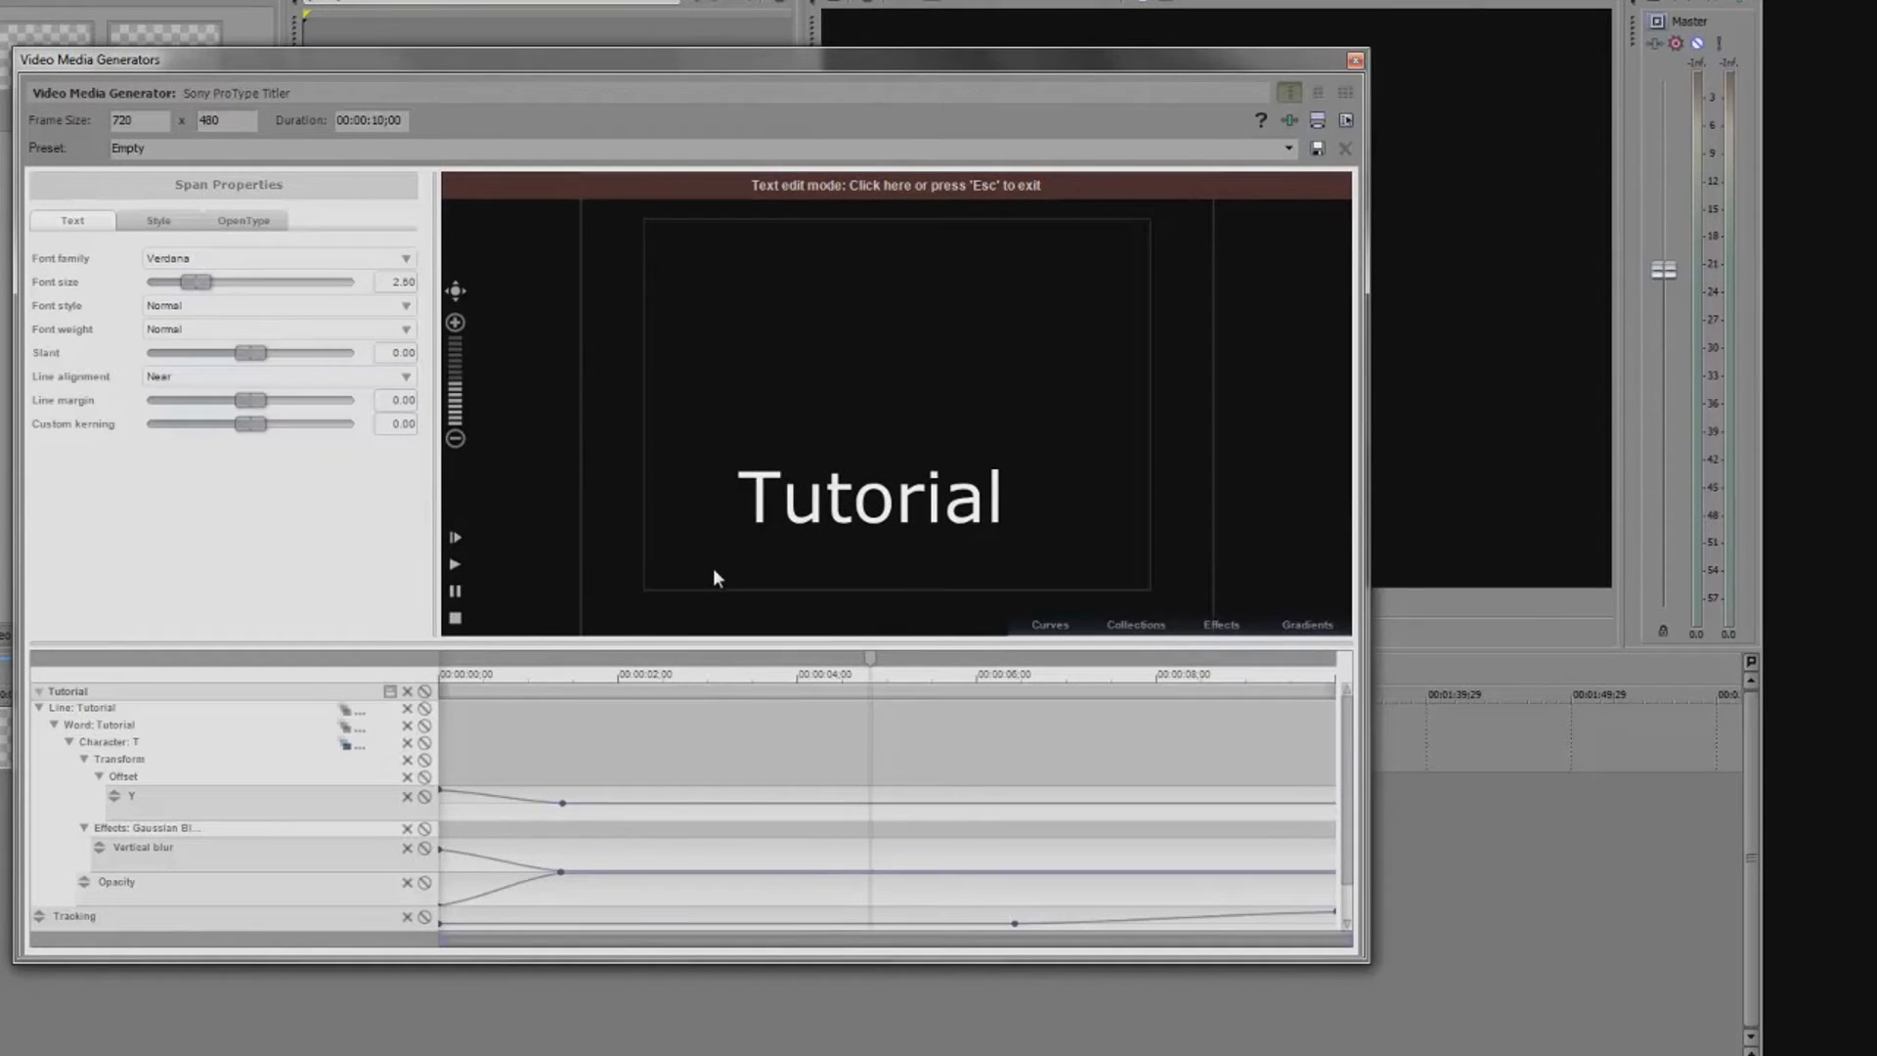
{"action": "type", "text": " Text"}
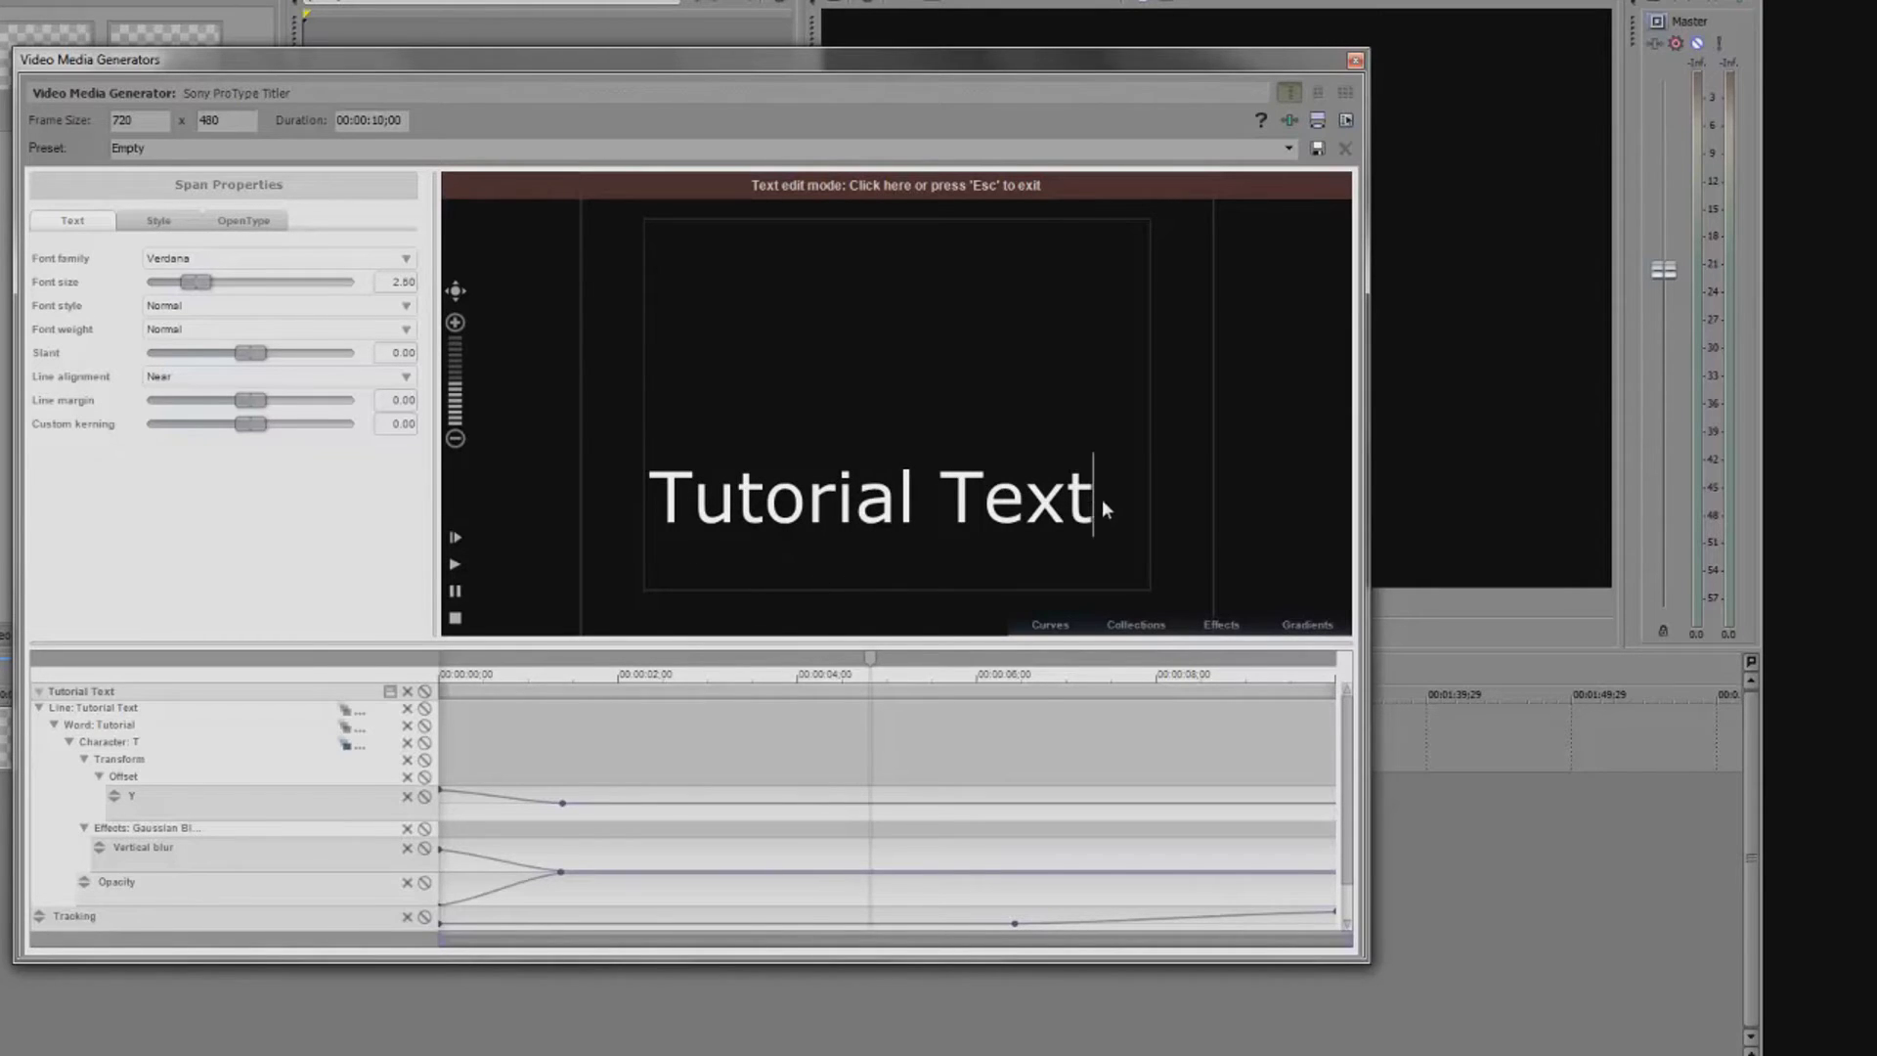
{"action": "left_click_drag", "start_coordinate": [1101, 491], "coordinate": [648, 493]}
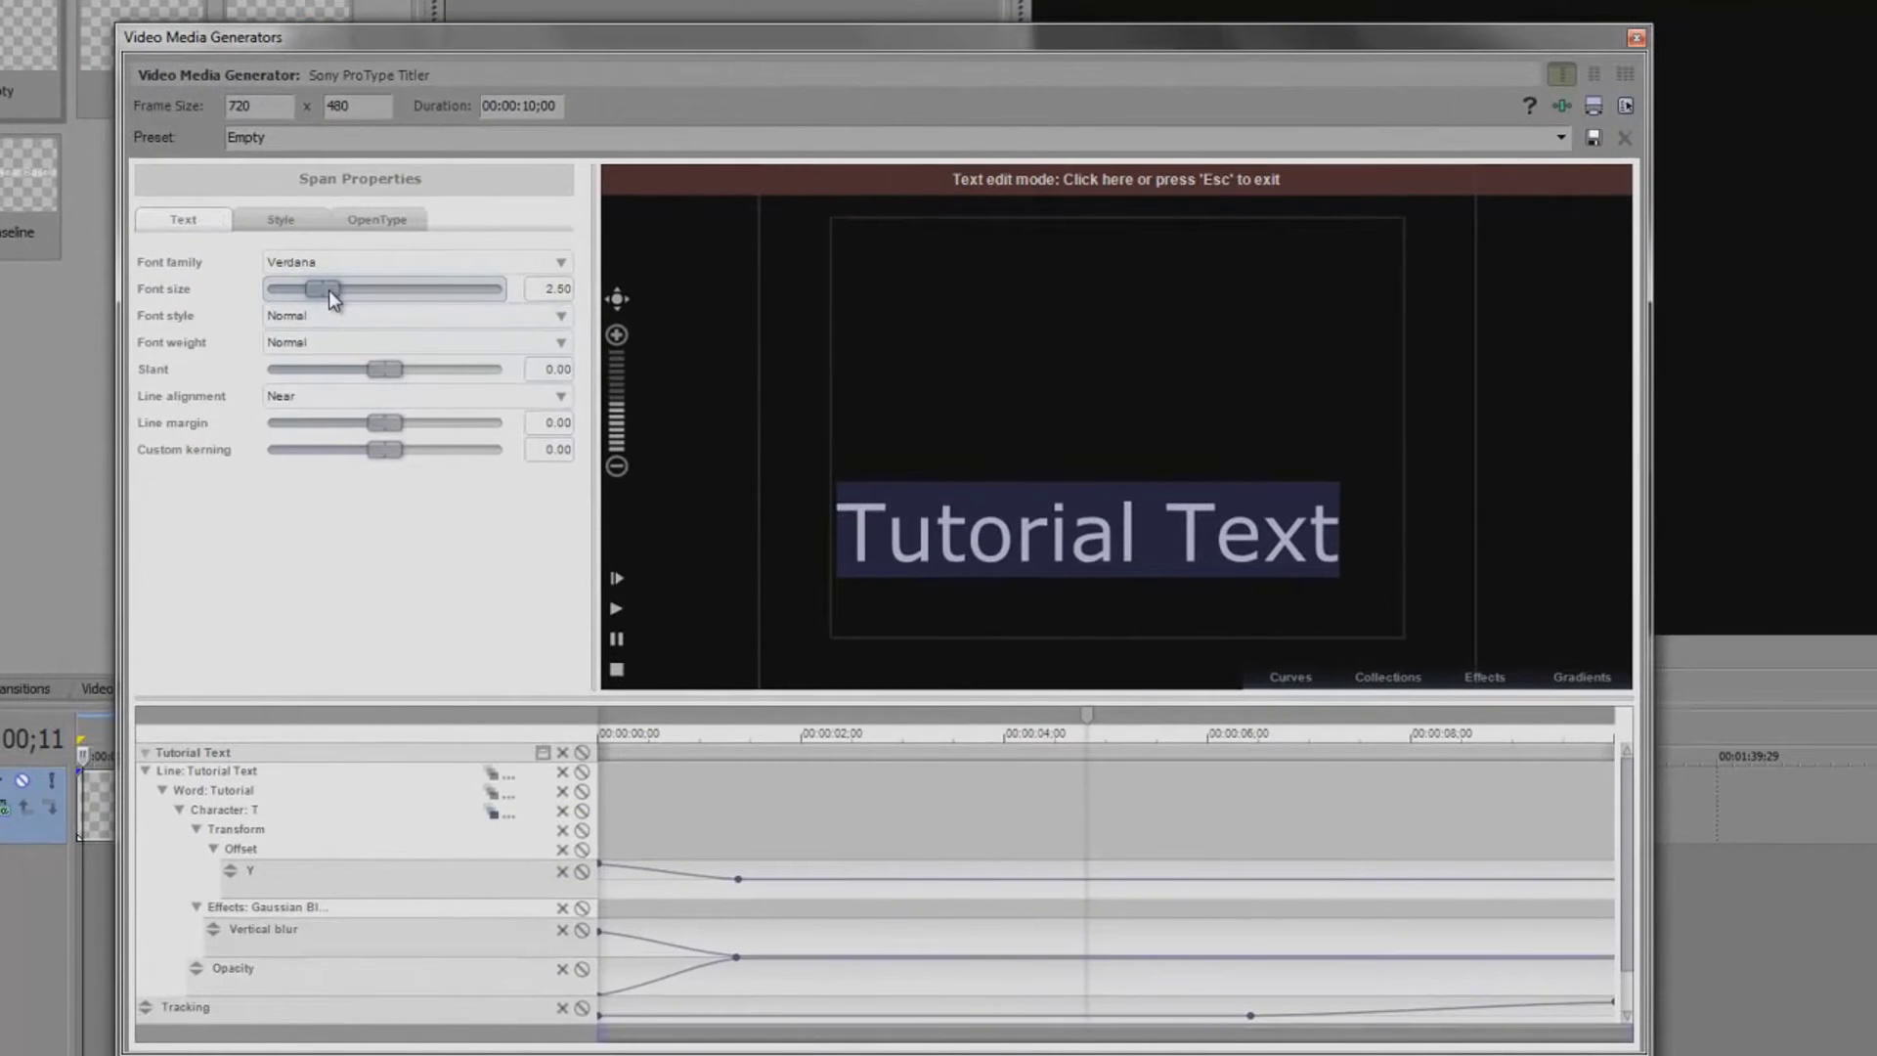
{"action": "left_click_drag", "start_coordinate": [328, 289], "coordinate": [319, 293]}
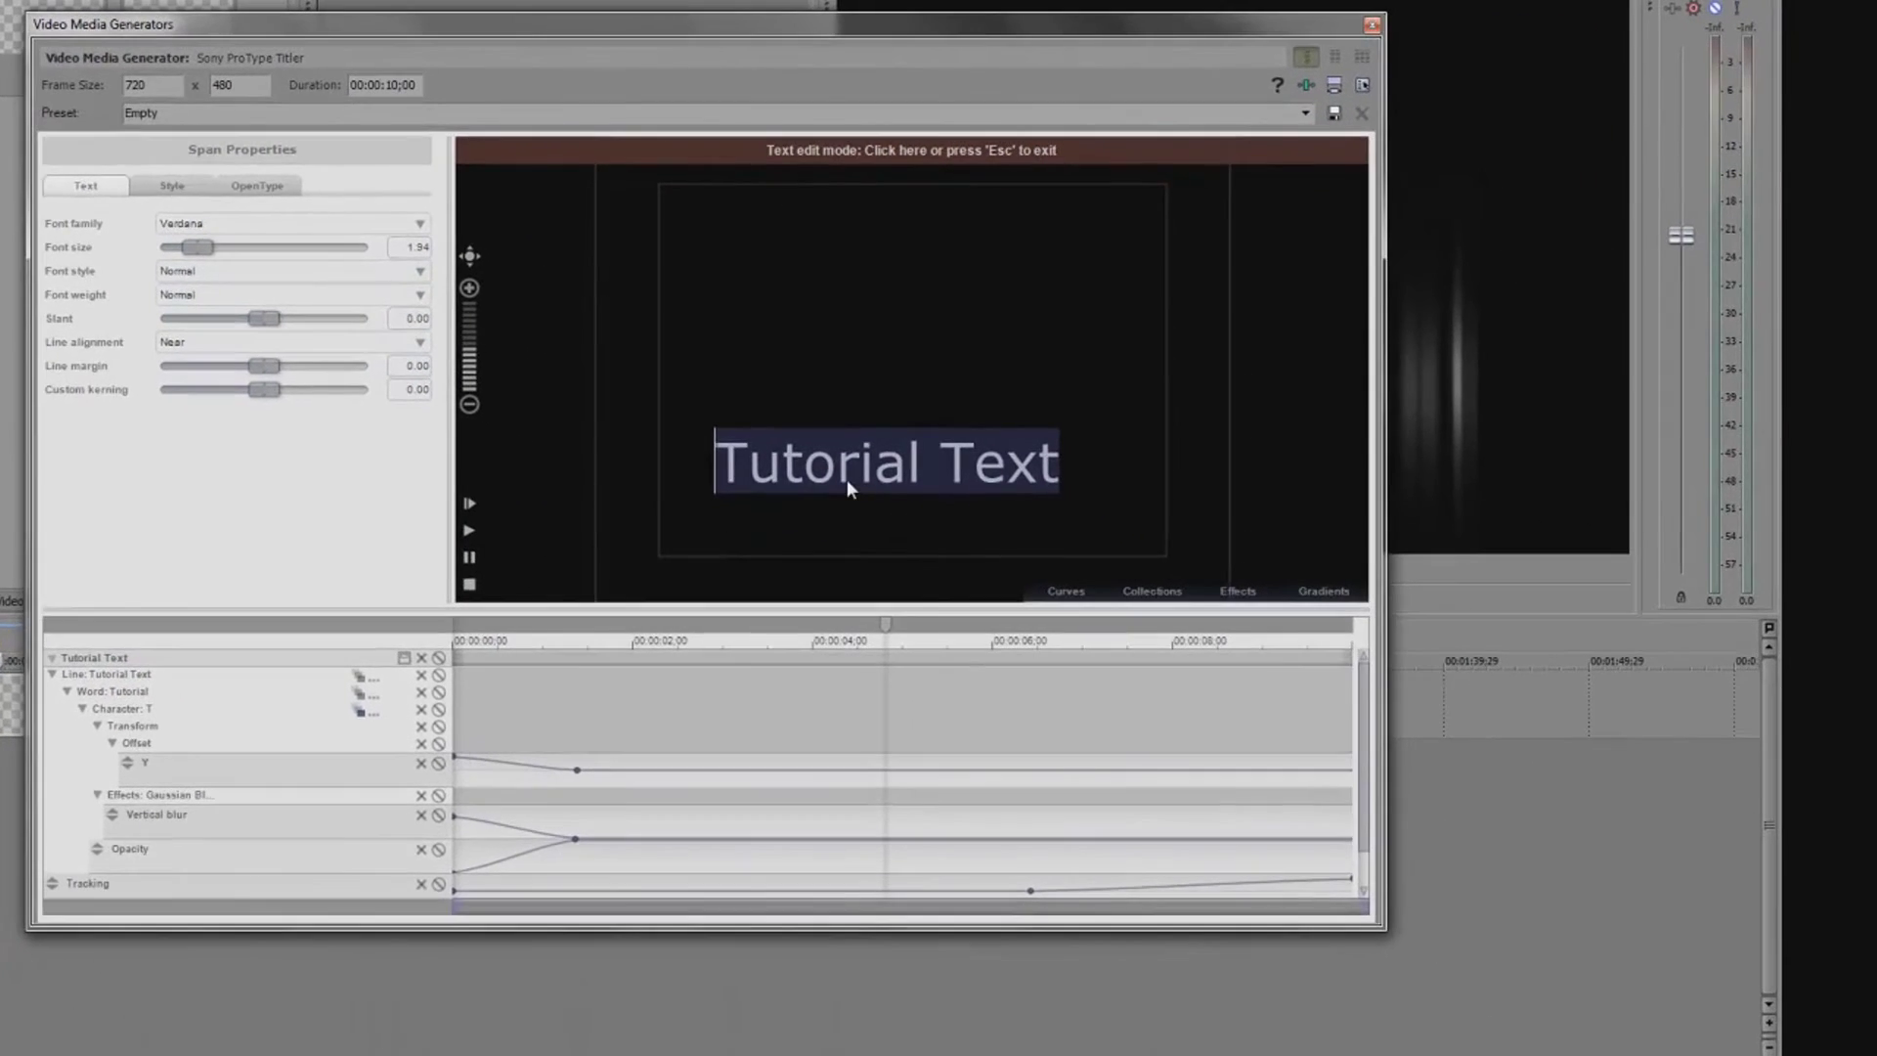
{"action": "left_click", "coordinate": [1038, 550]}
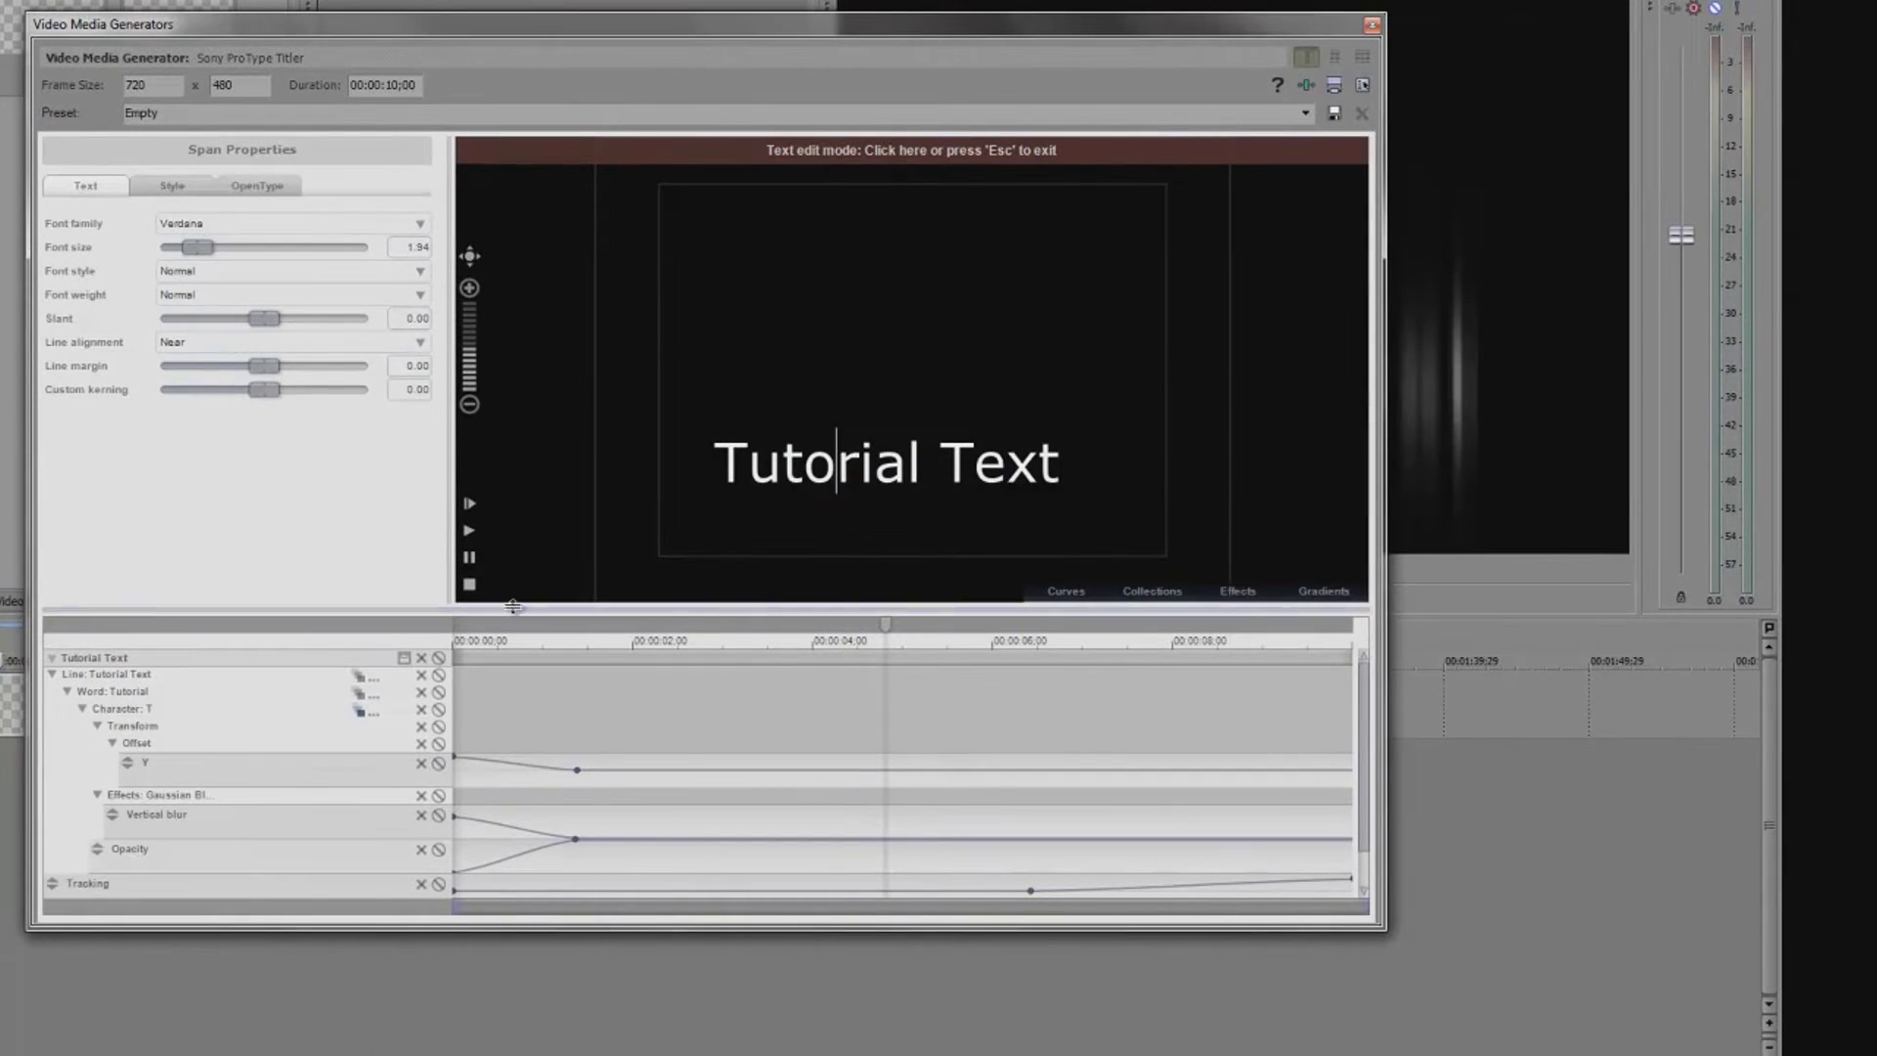
{"action": "left_click", "coordinate": [462, 625]}
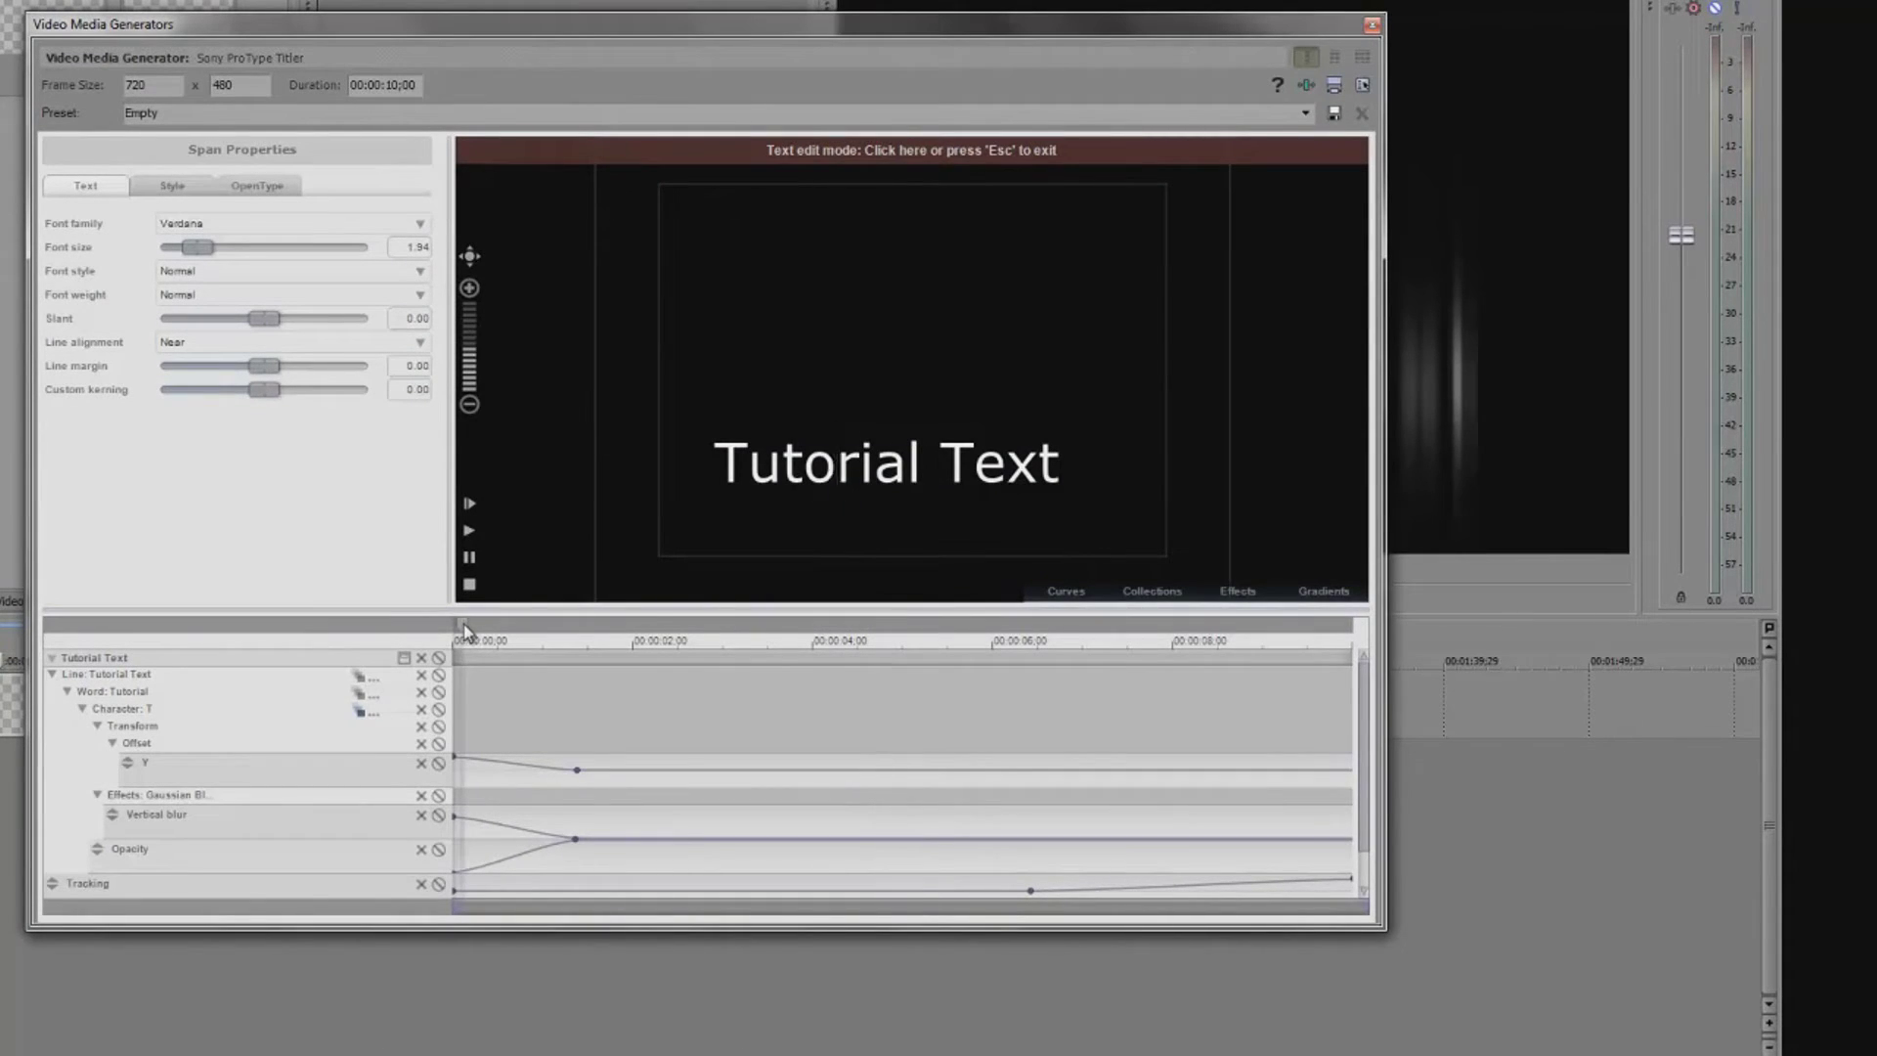
{"action": "left_click", "coordinate": [470, 533]}
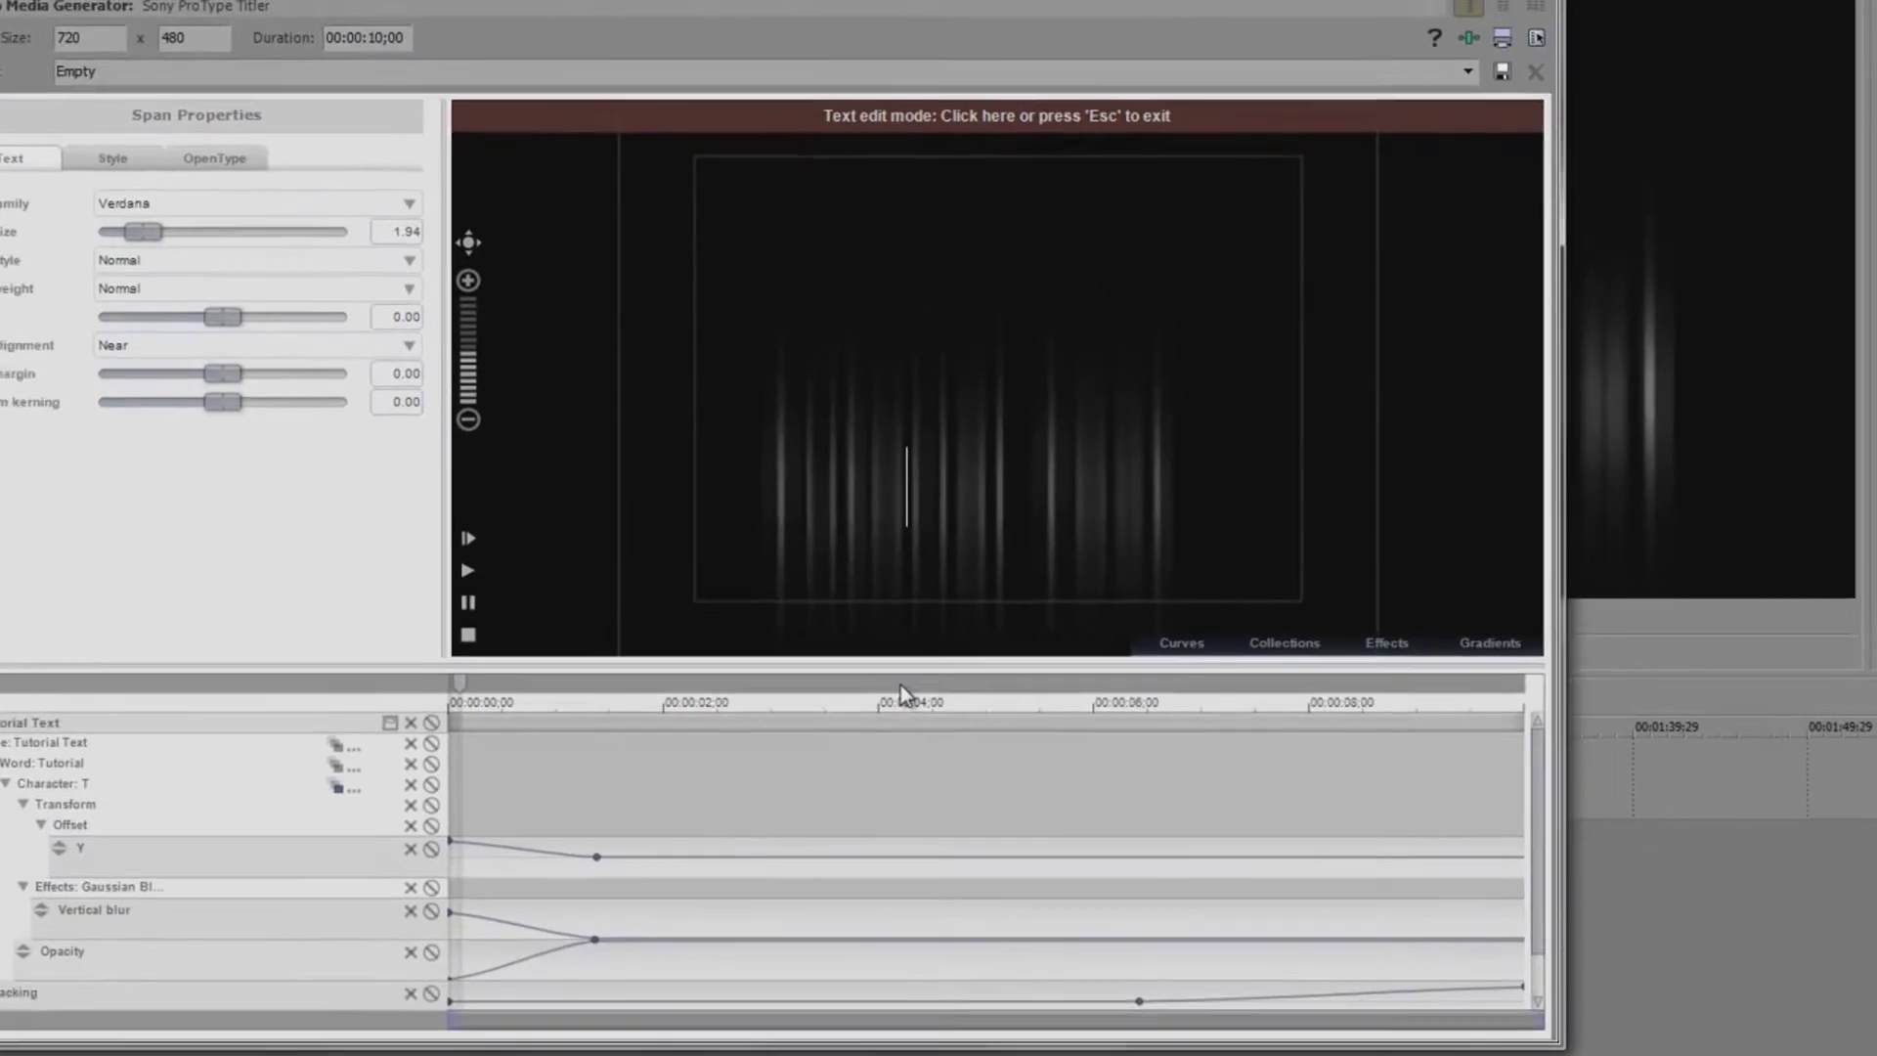
{"action": "left_click", "coordinate": [765, 816]}
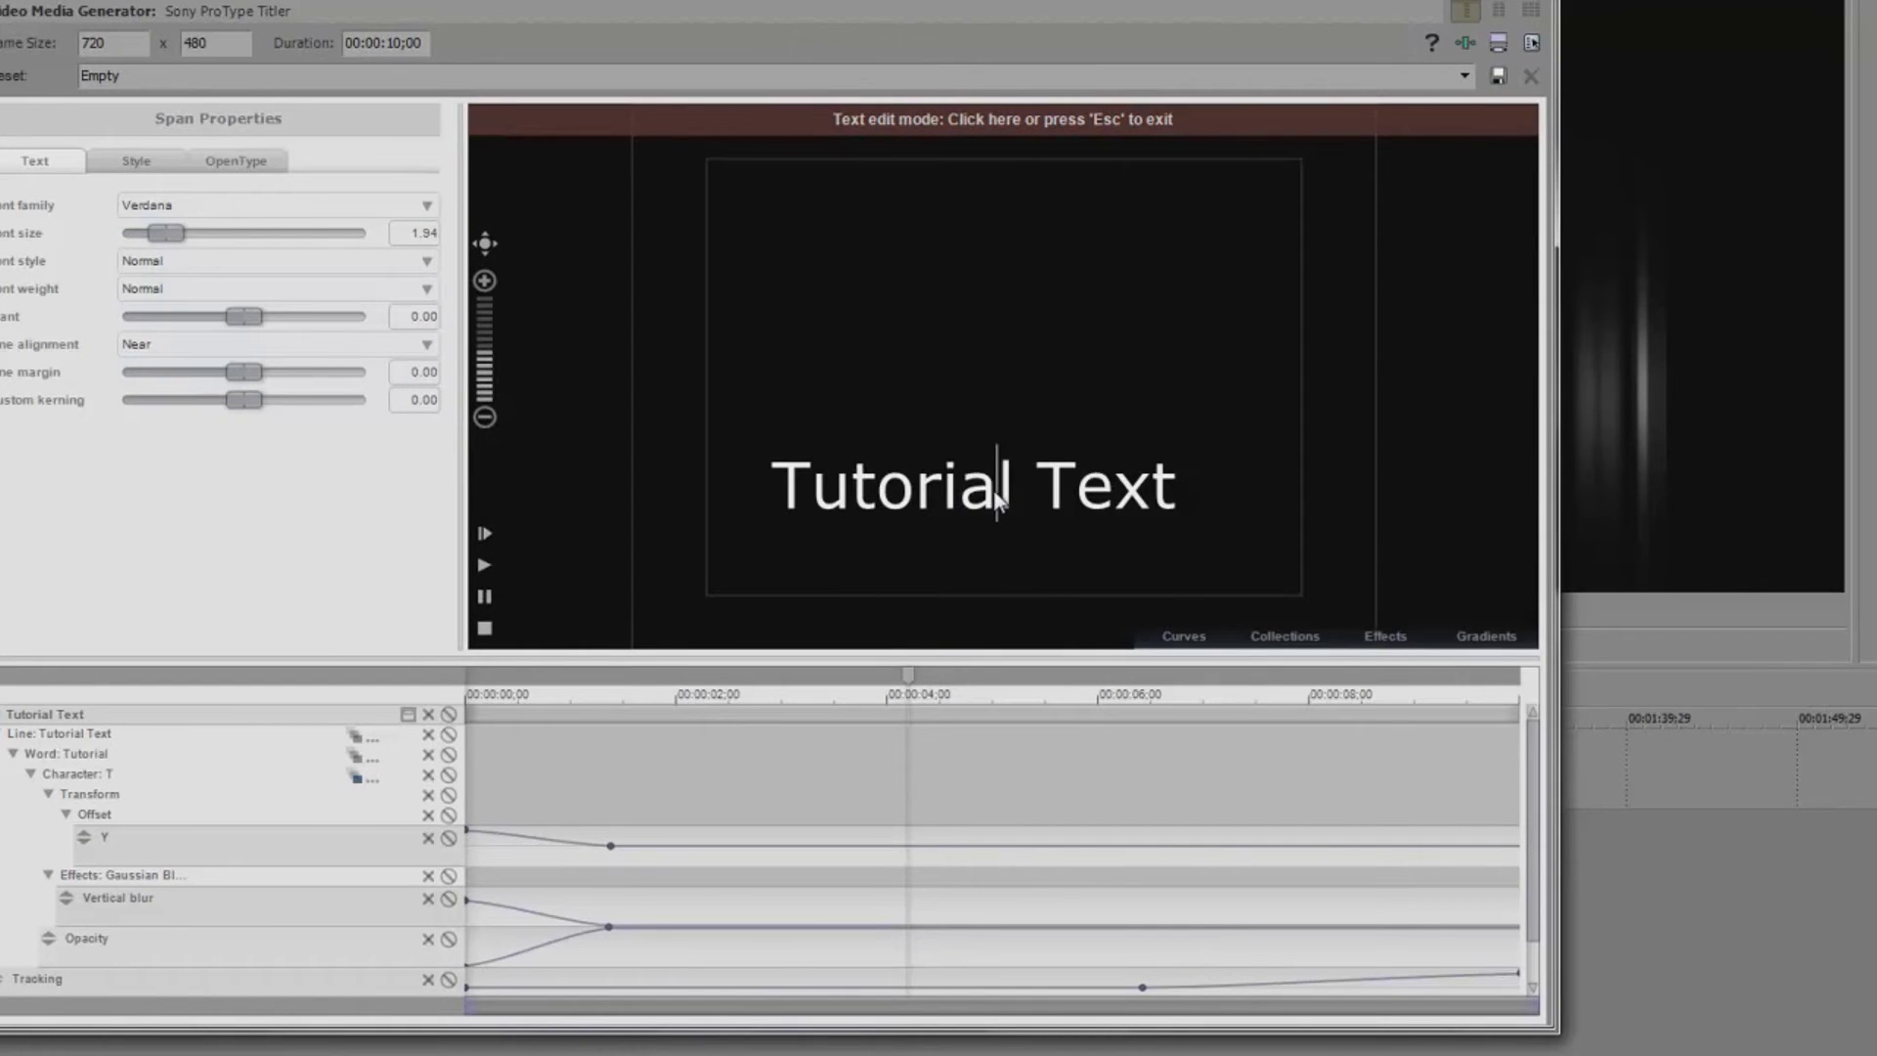
- Raise the Tutorial Text block in the frame and replay the animation from the start
{"action": "left_click", "coordinate": [934, 123]}
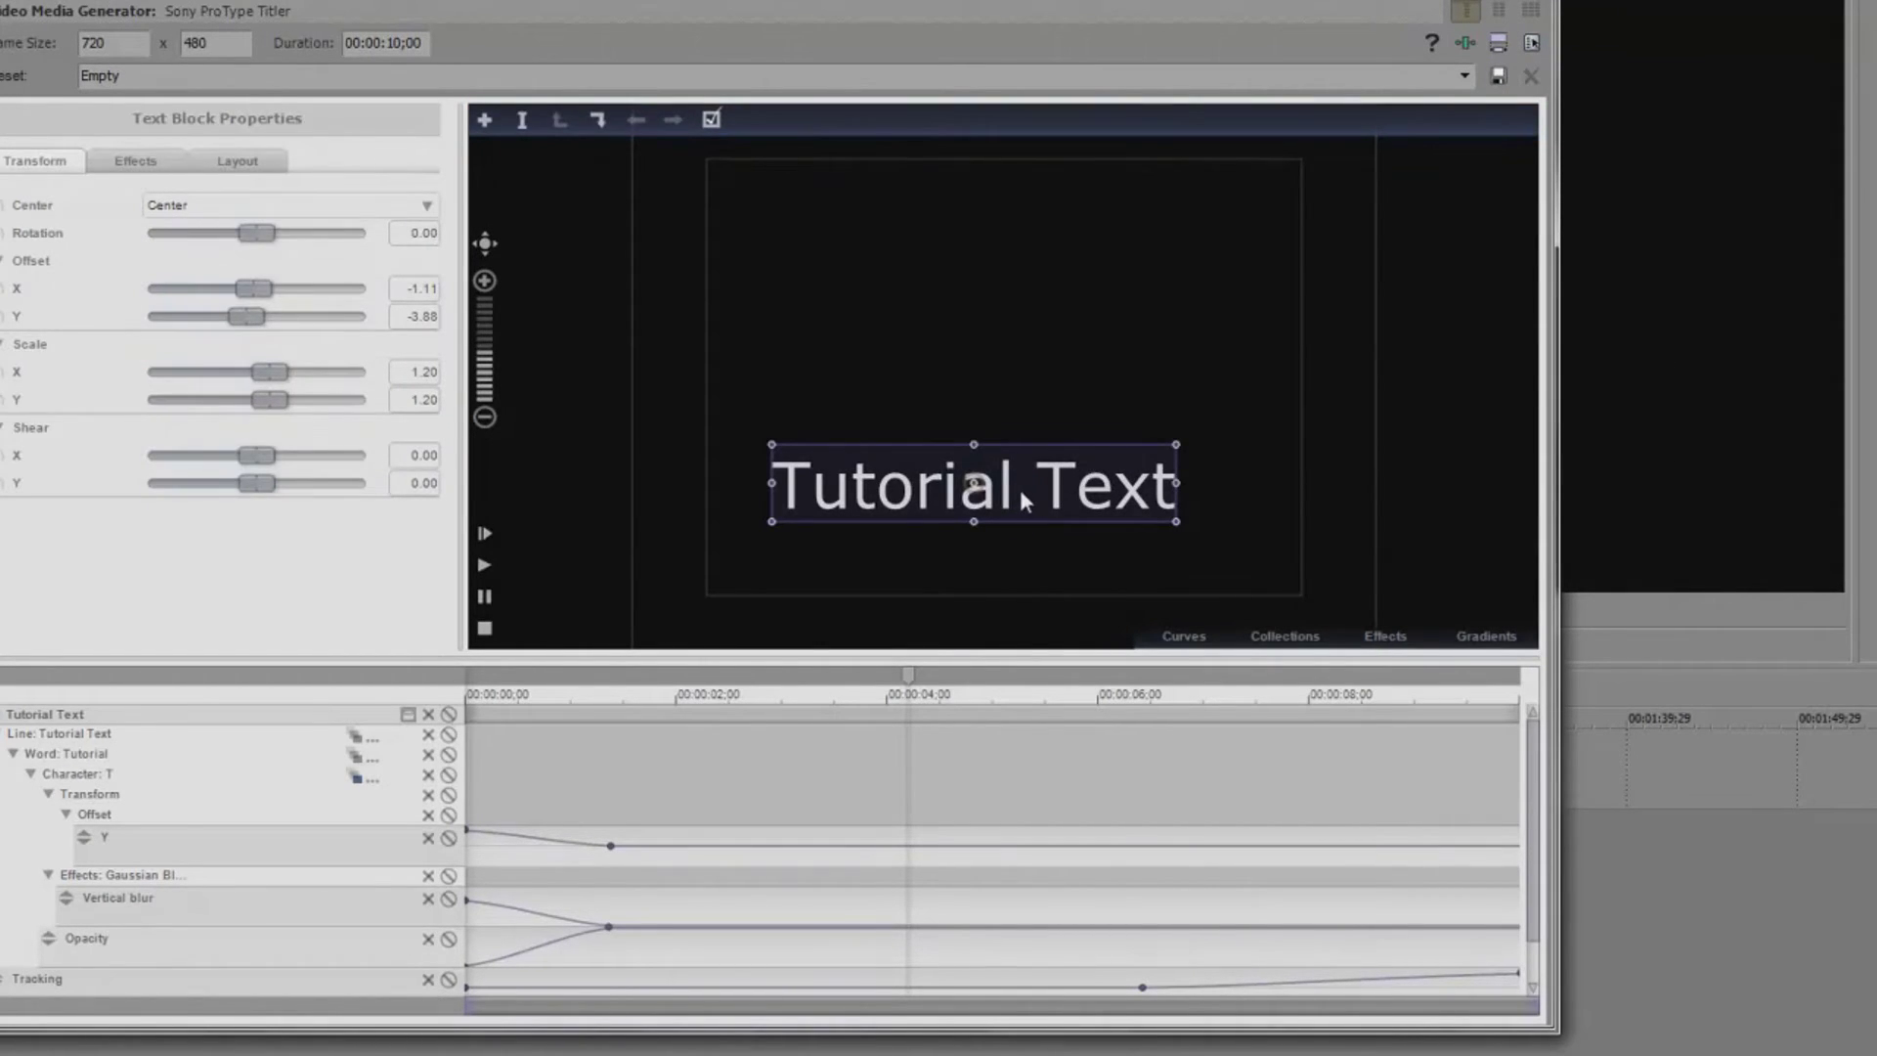
{"action": "left_click_drag", "start_coordinate": [1021, 491], "coordinate": [1017, 436]}
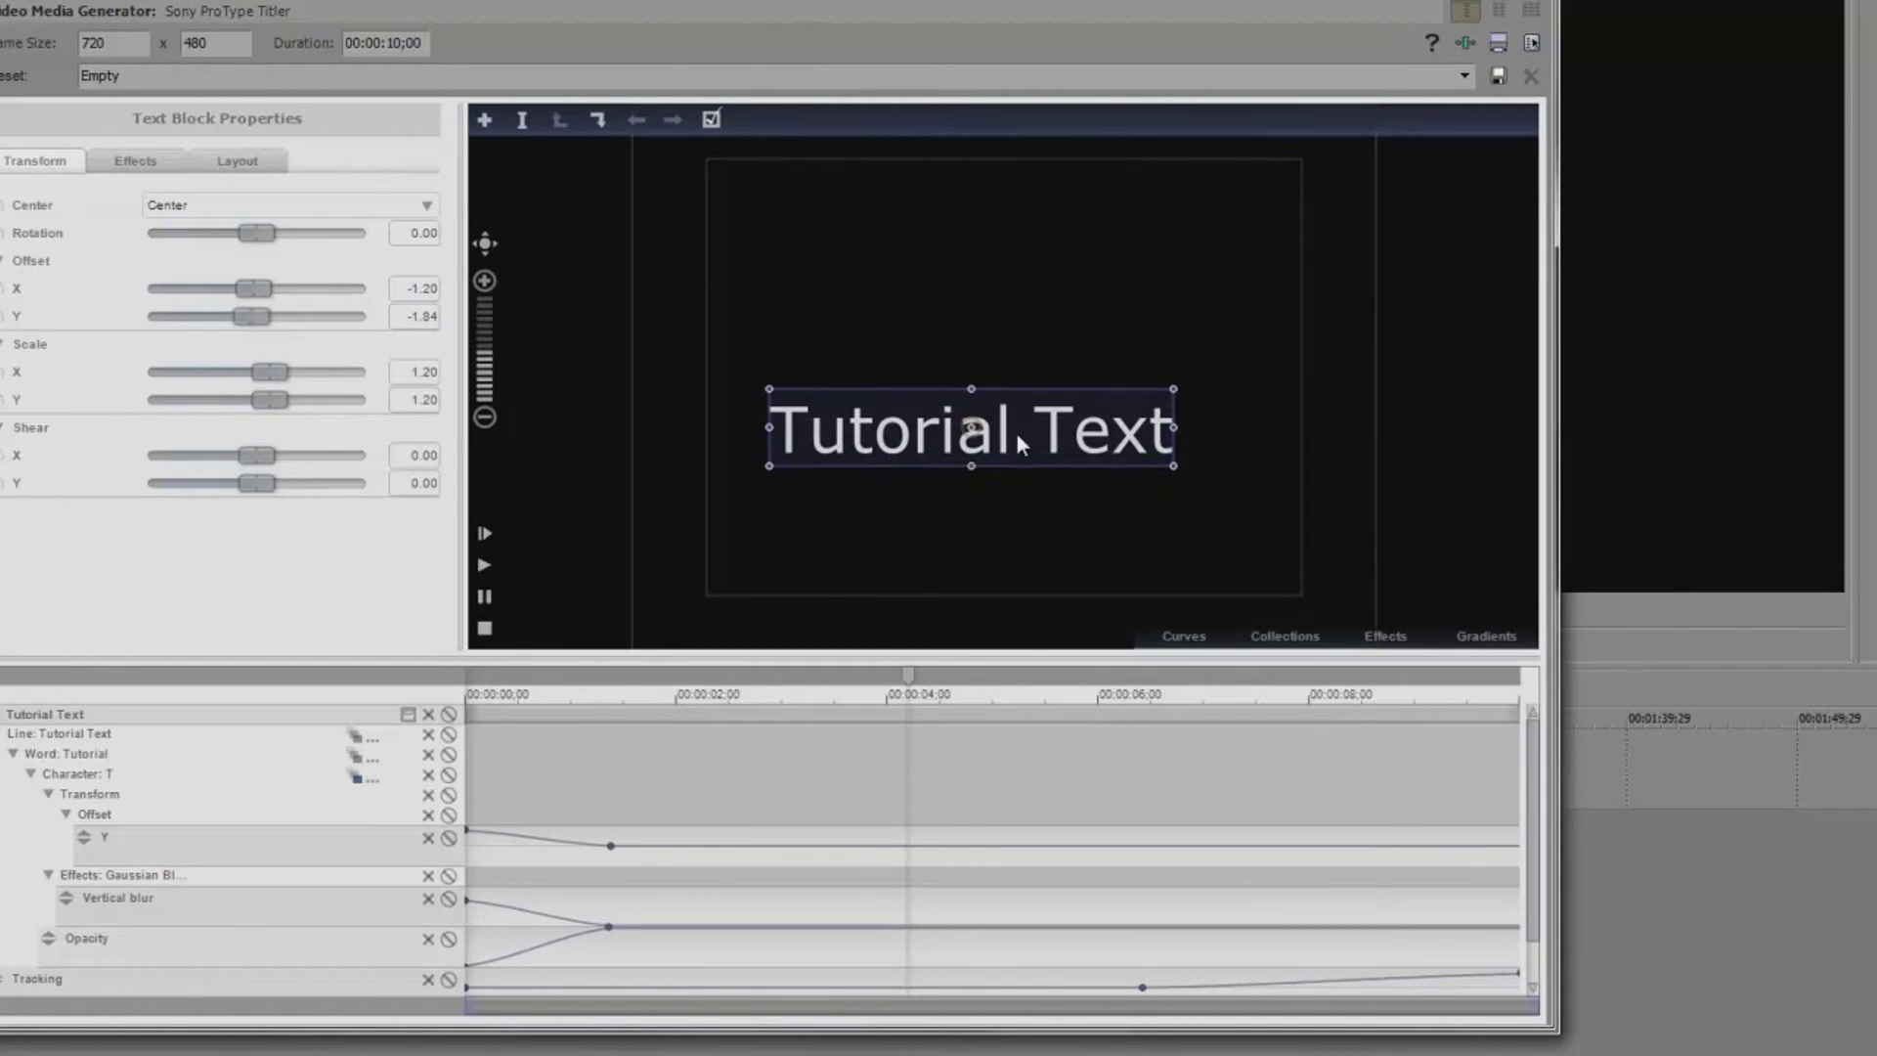
{"action": "left_click", "coordinate": [1039, 501]}
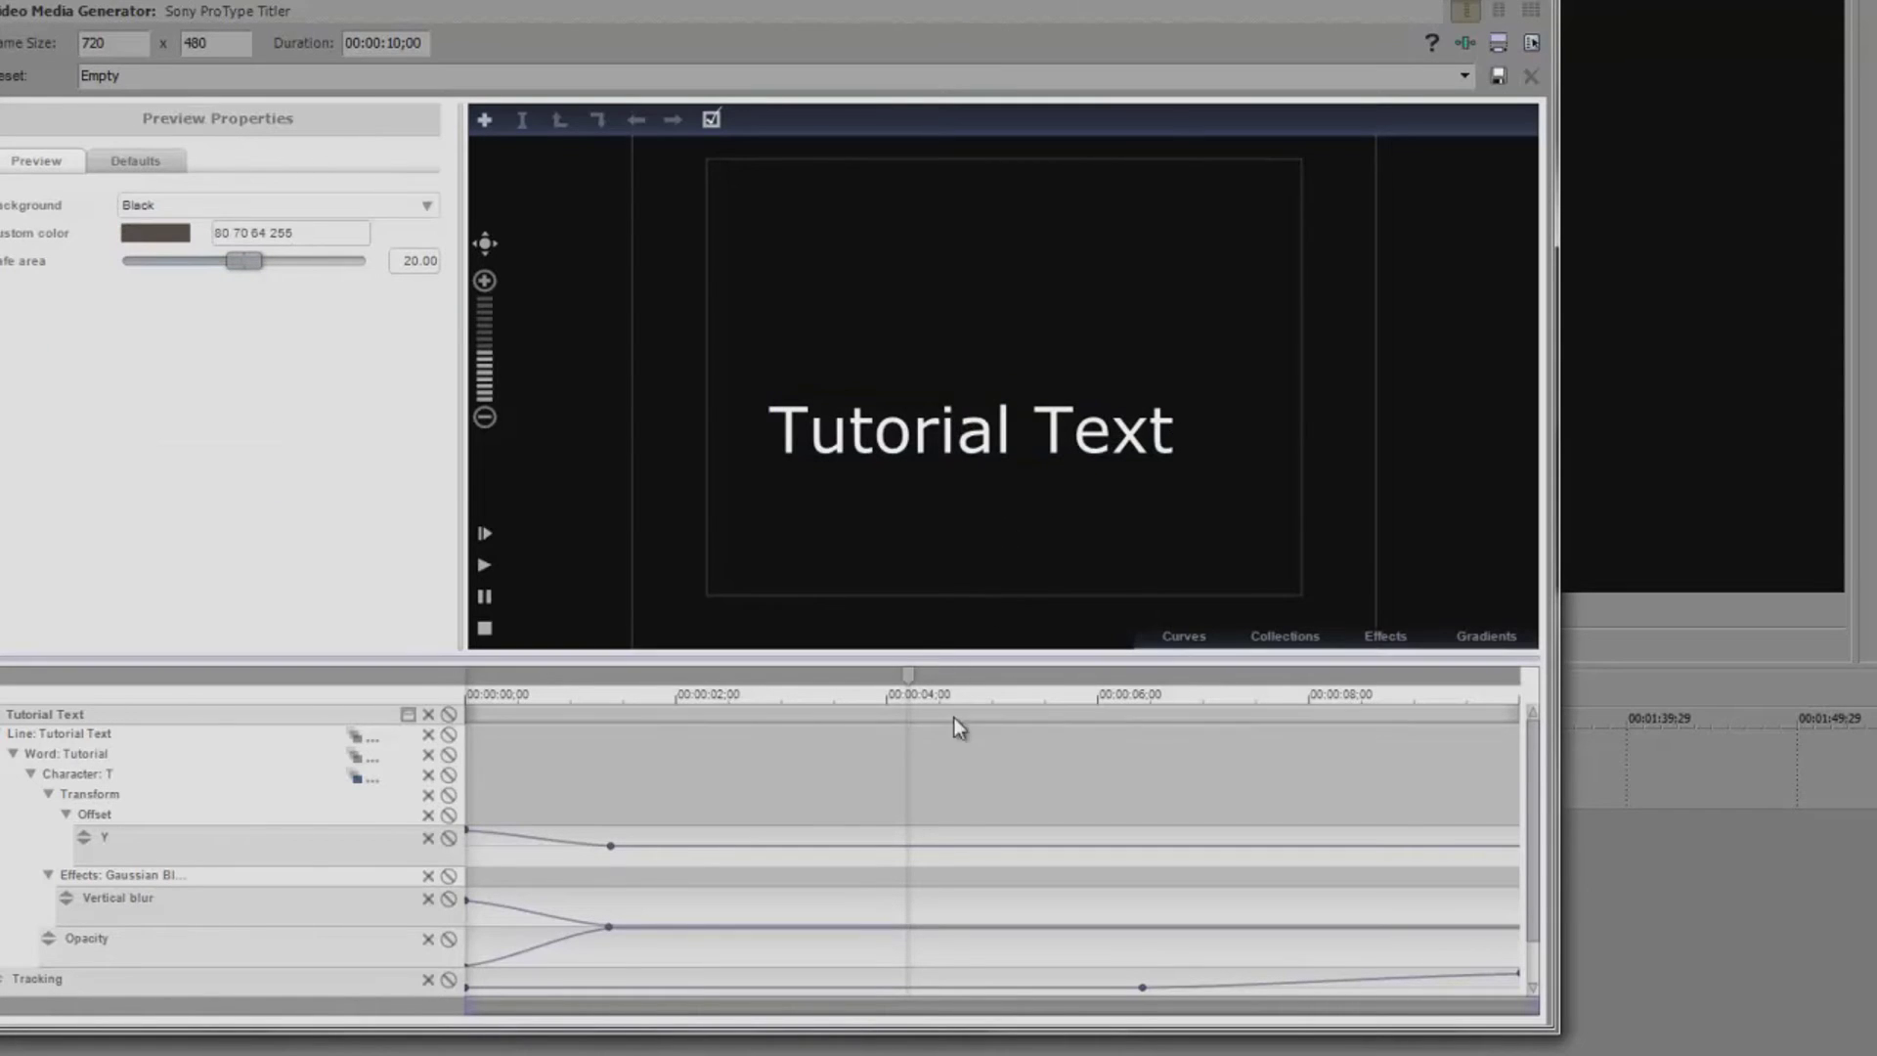
{"action": "left_click", "coordinate": [477, 674]}
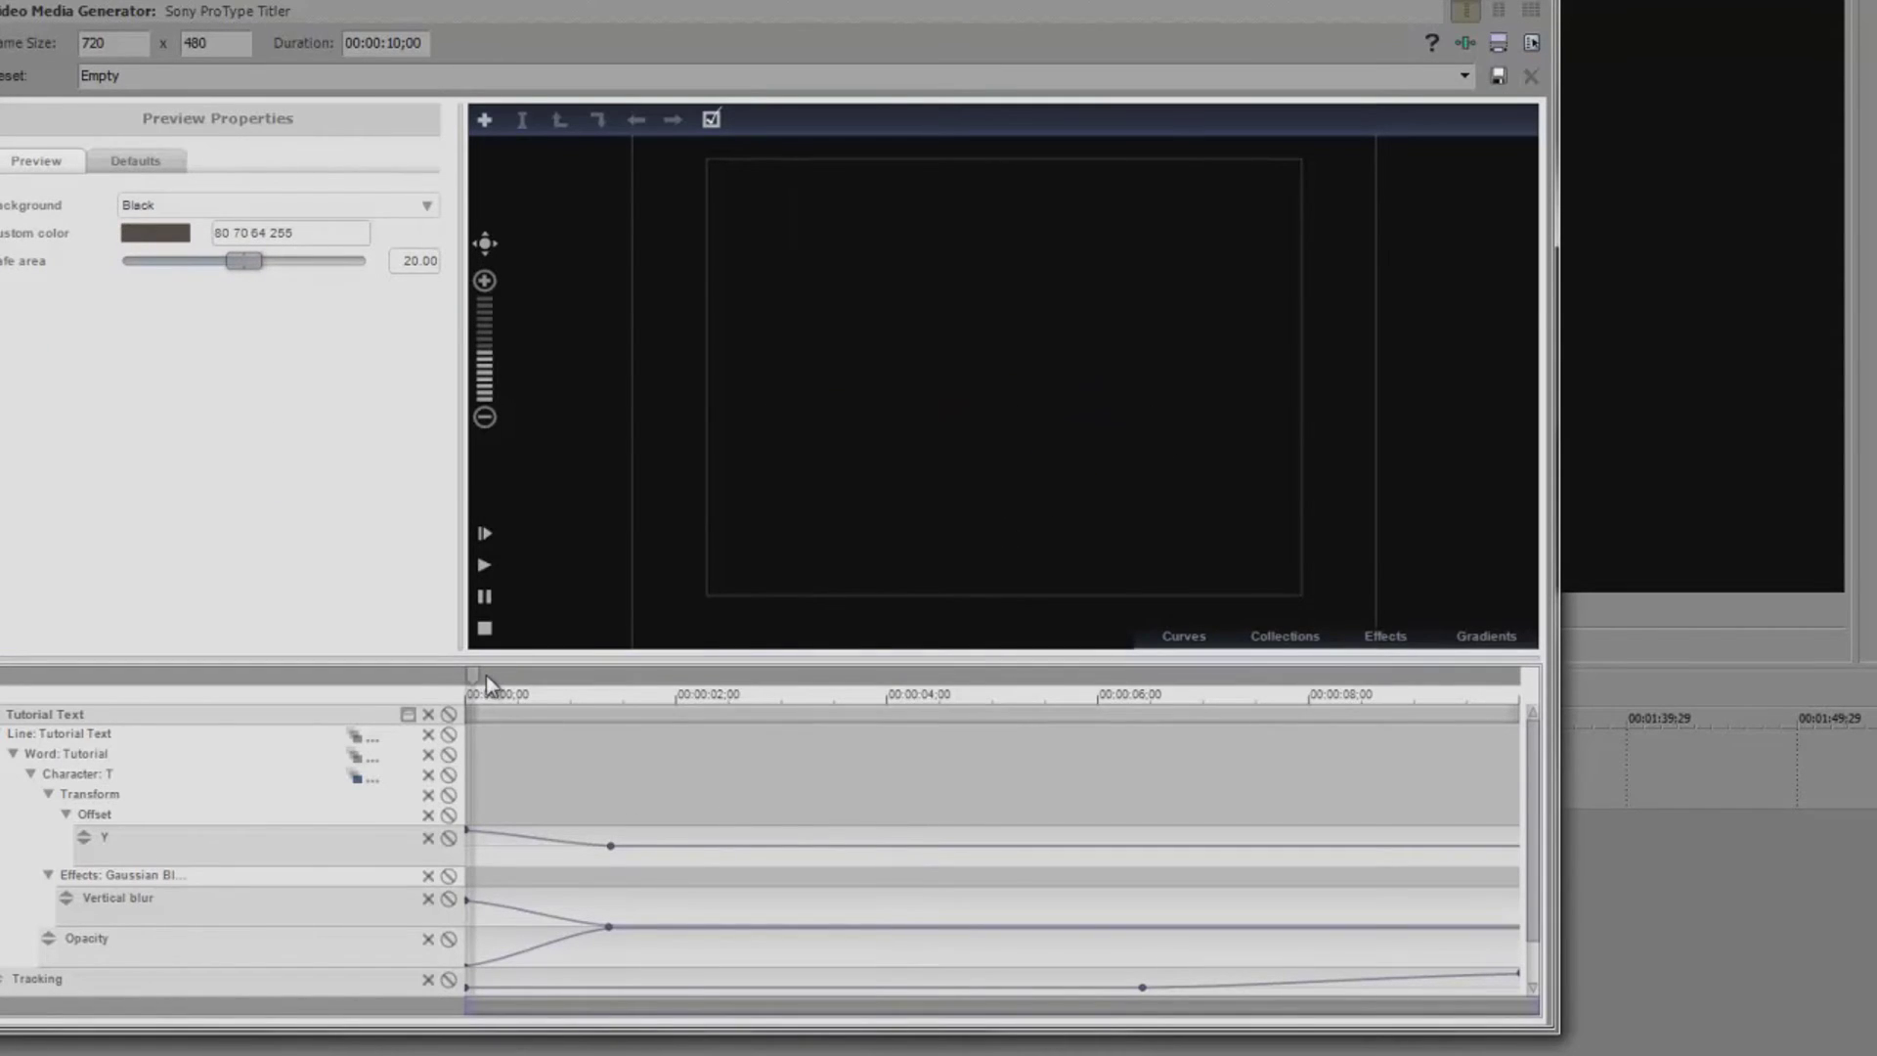
{"action": "left_click", "coordinate": [483, 567]}
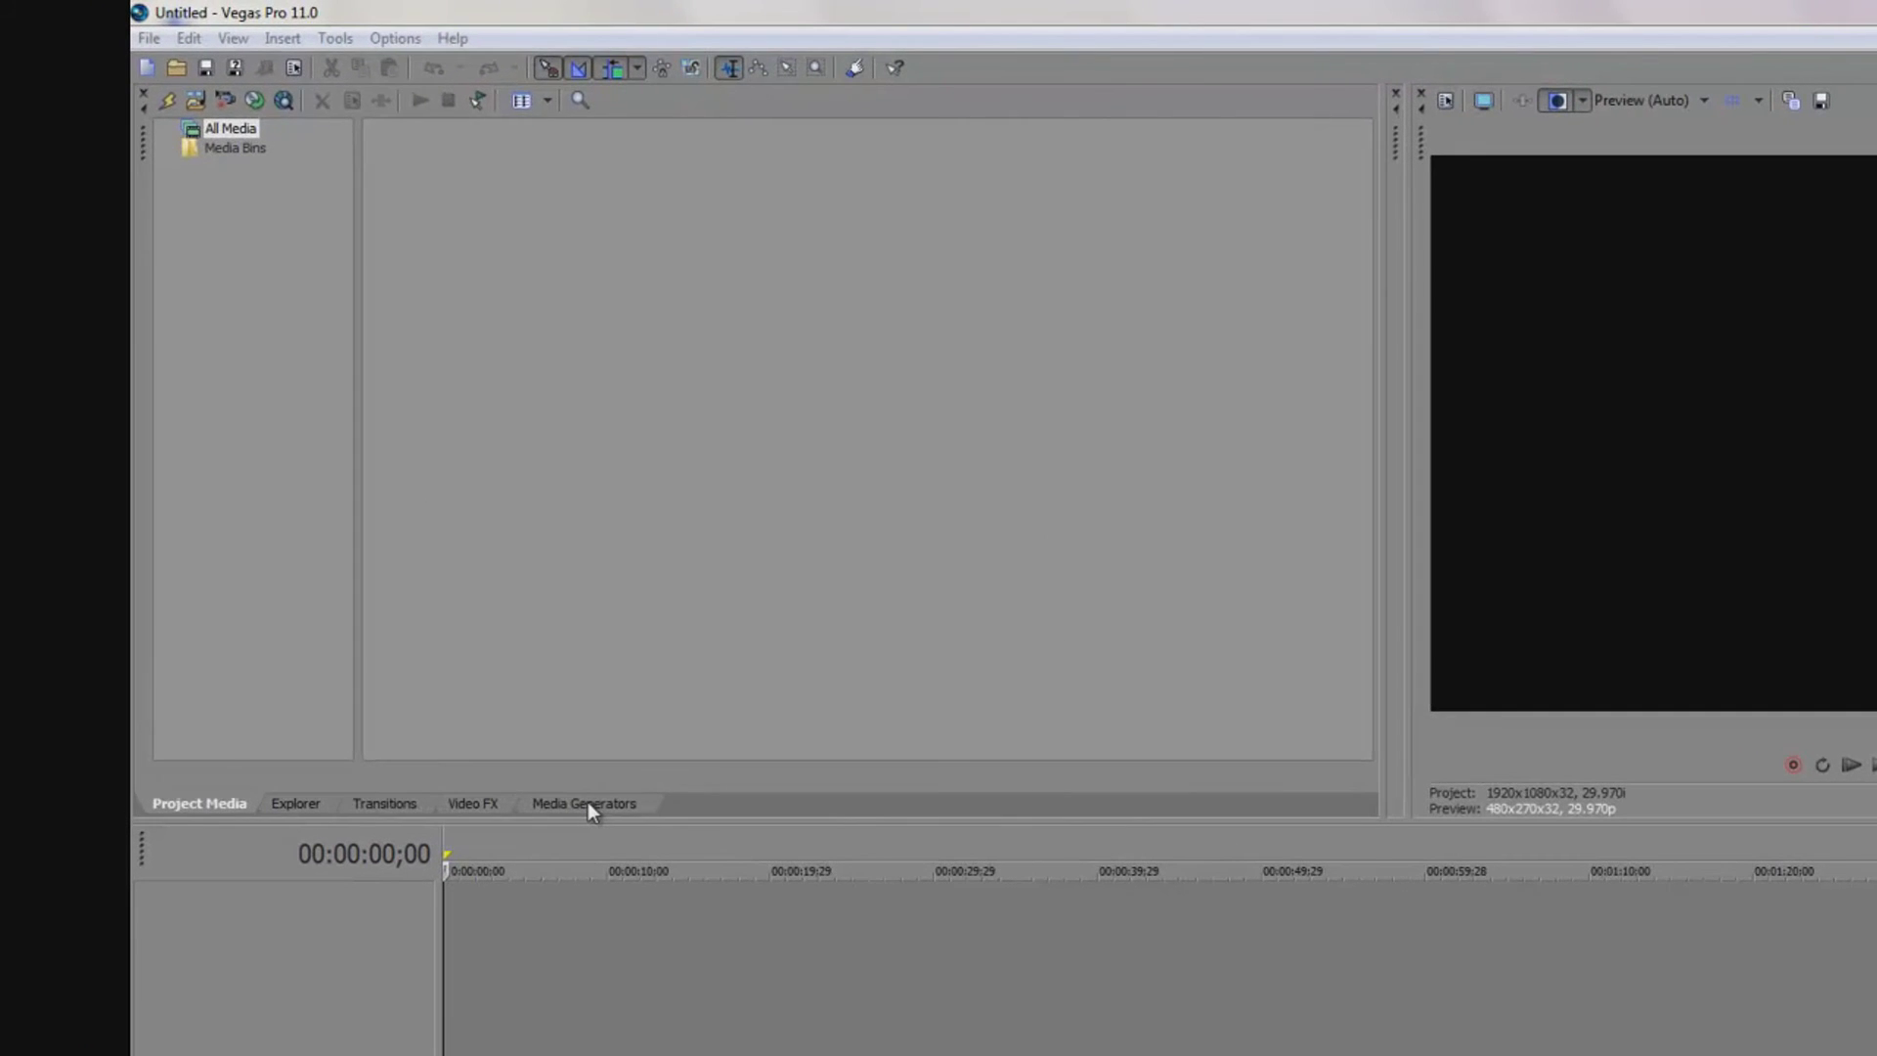
- List the ProType Titler presets and drag the Empty preset to the timeline start
{"action": "left_click", "coordinate": [427, 586]}
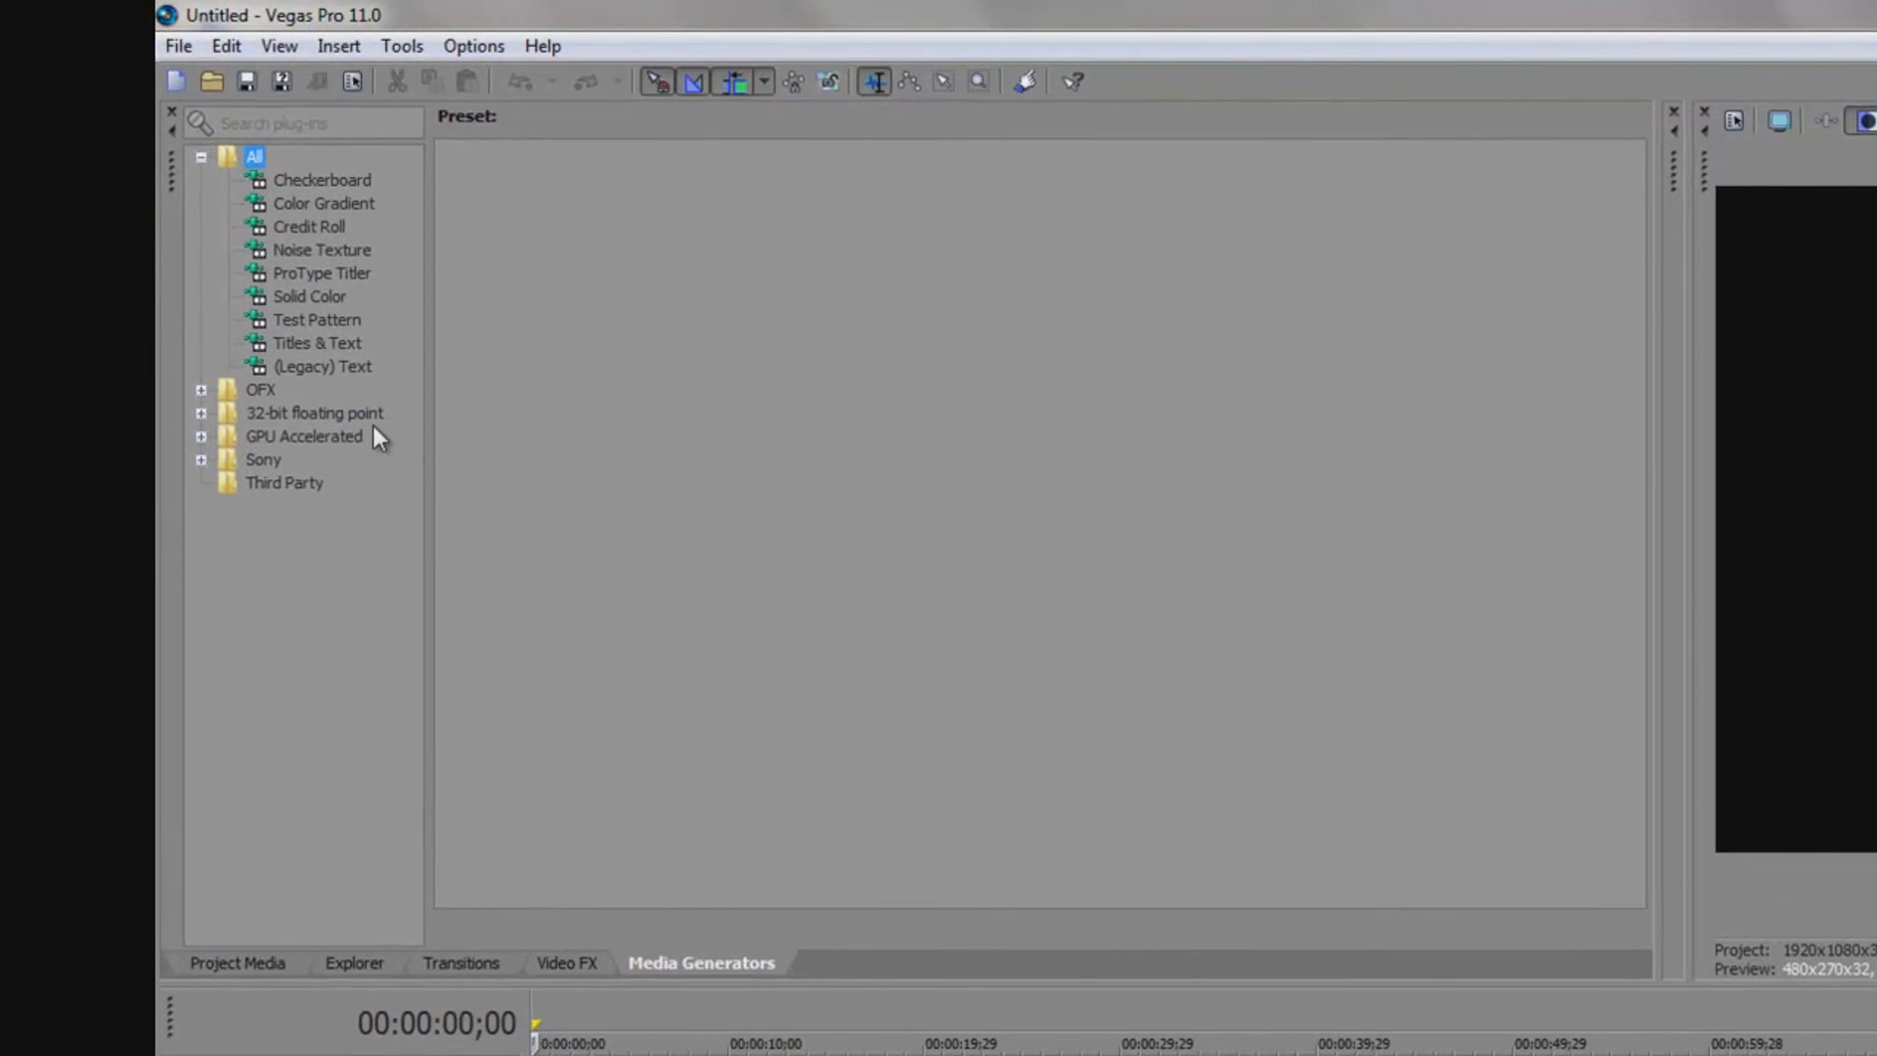
{"action": "left_click", "coordinate": [303, 273]}
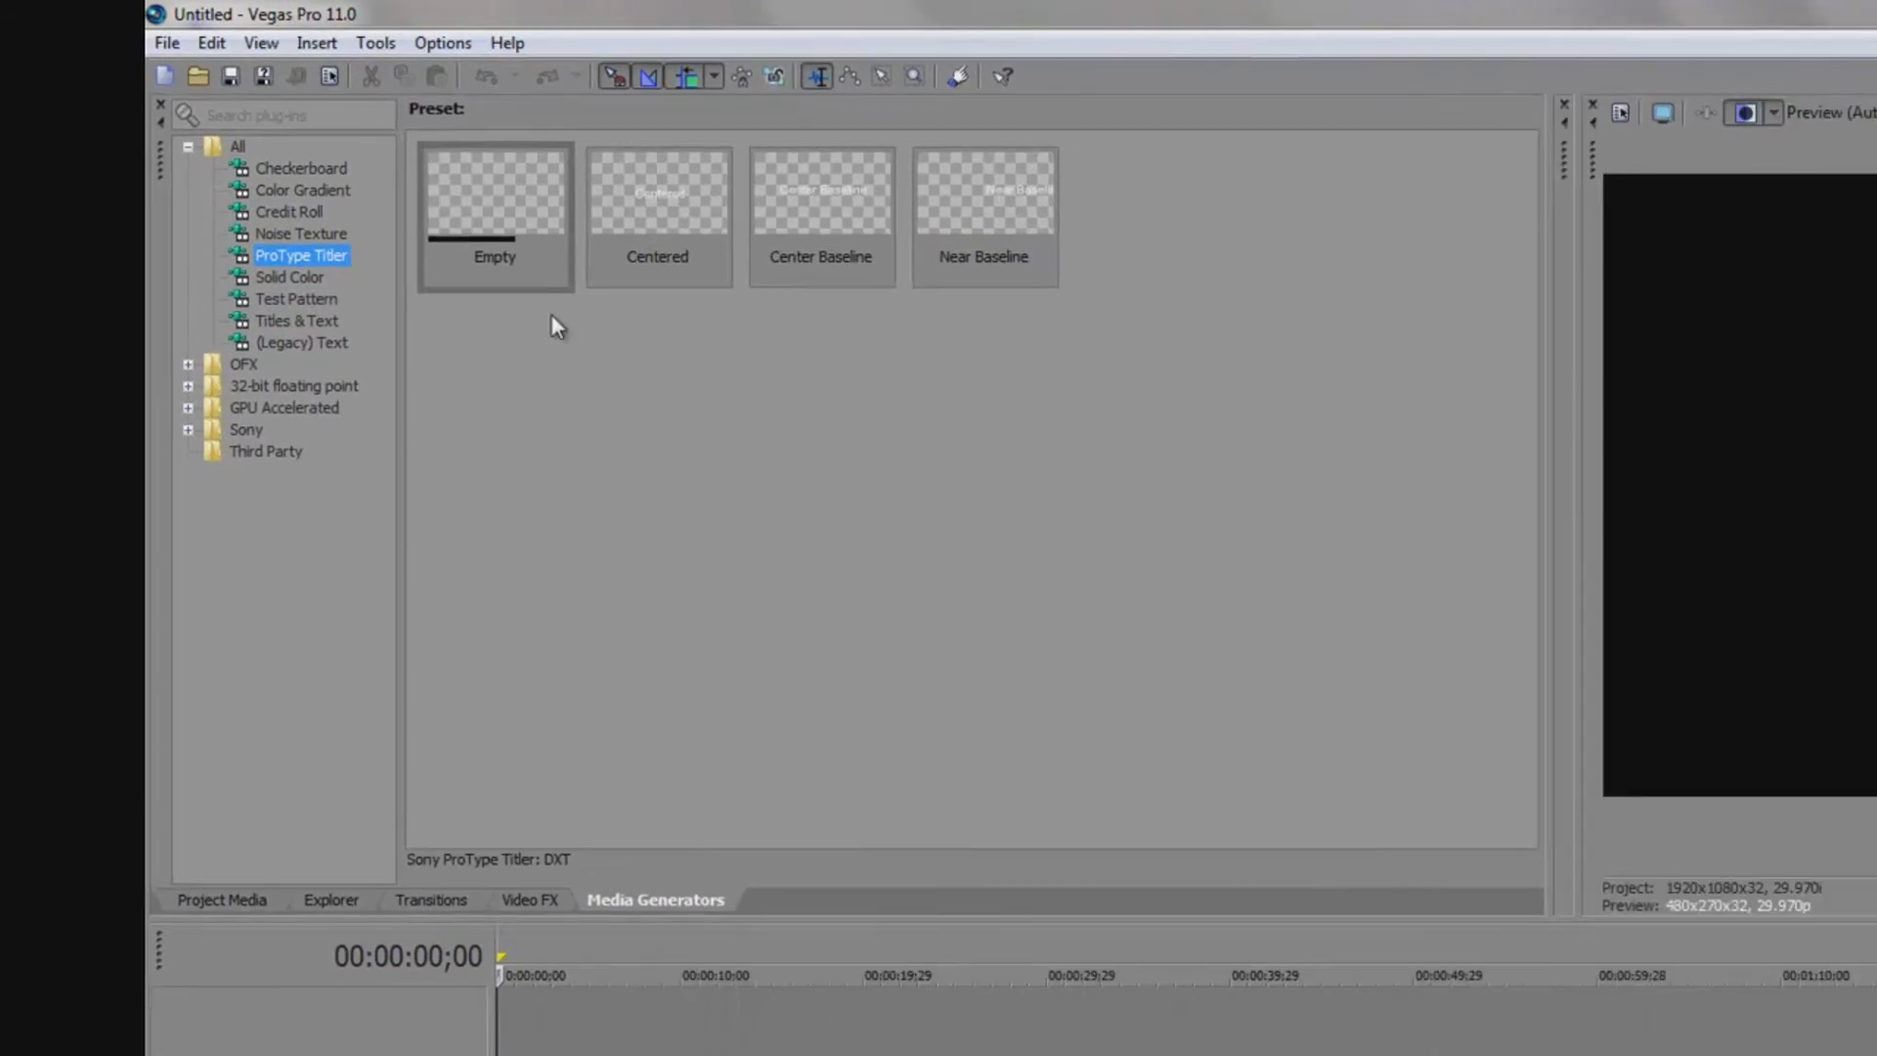
{"action": "left_click_drag", "start_coordinate": [511, 208], "coordinate": [814, 1006]}
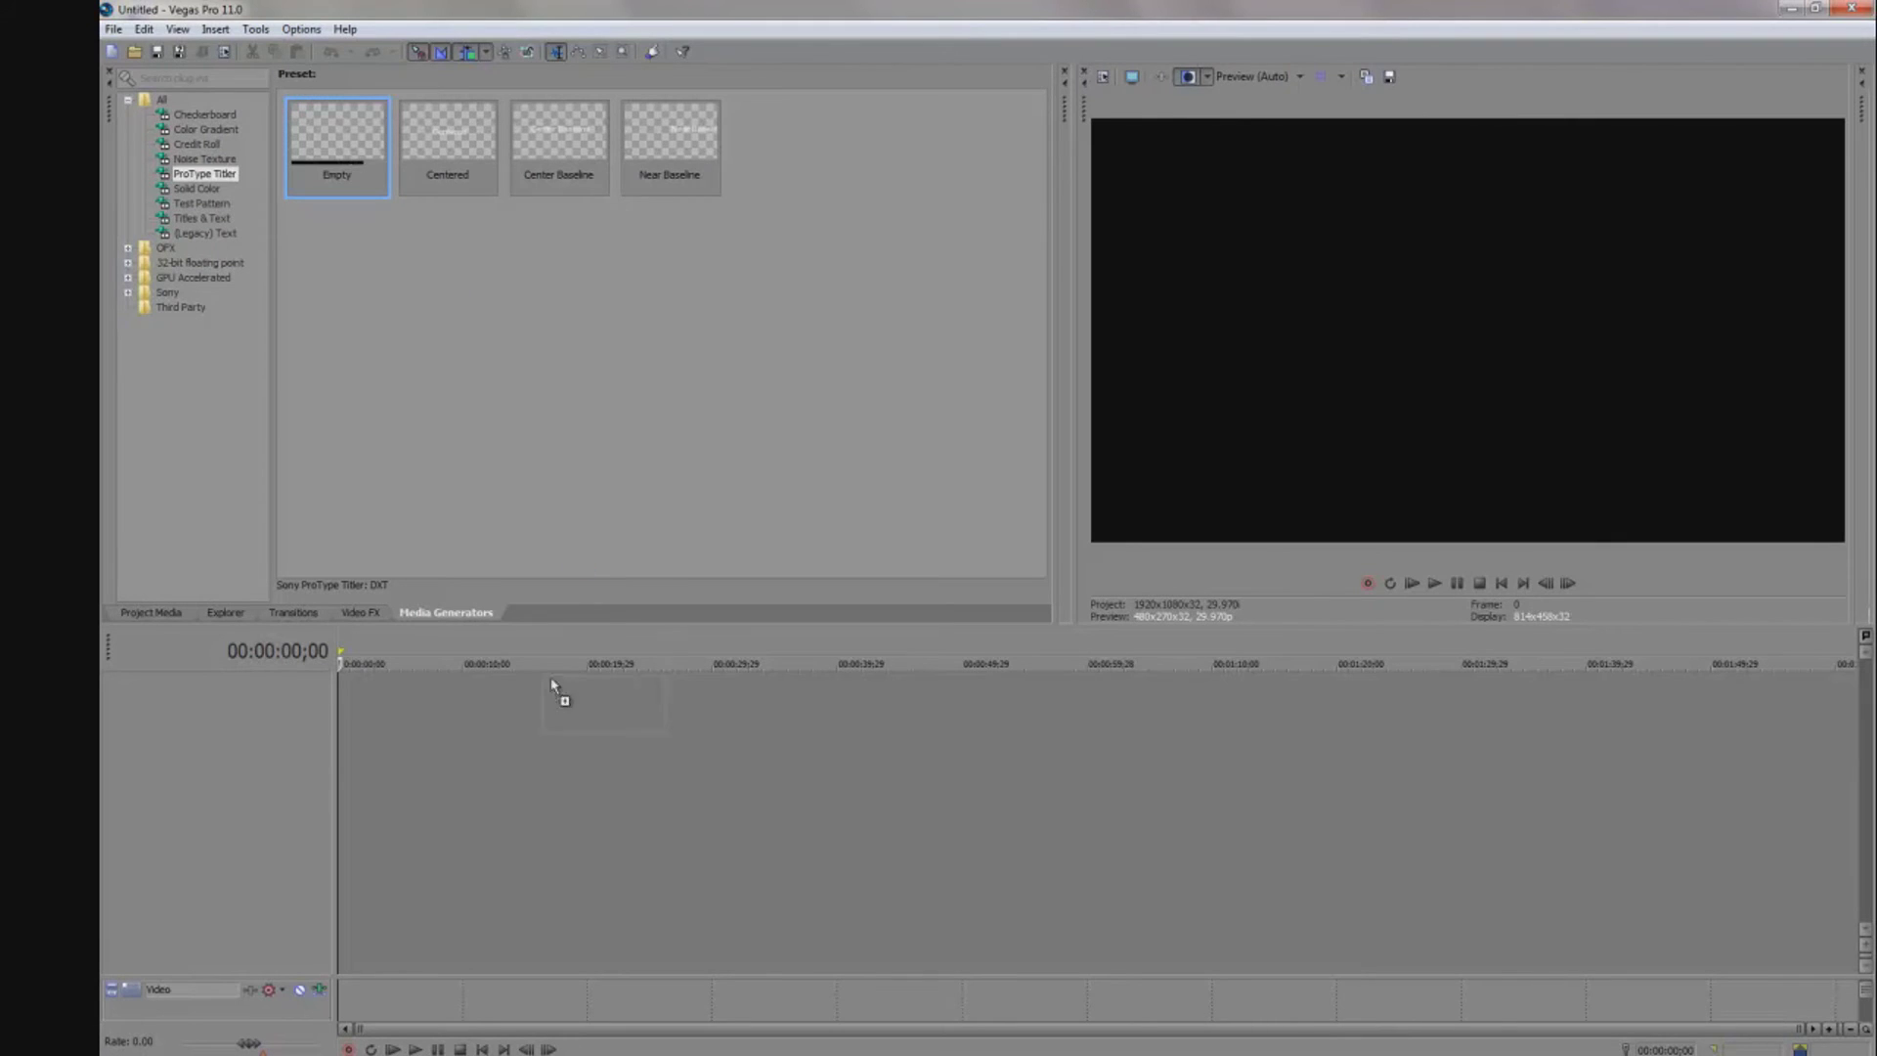
{"action": "left_click_drag", "start_coordinate": [552, 685], "coordinate": [372, 698]}
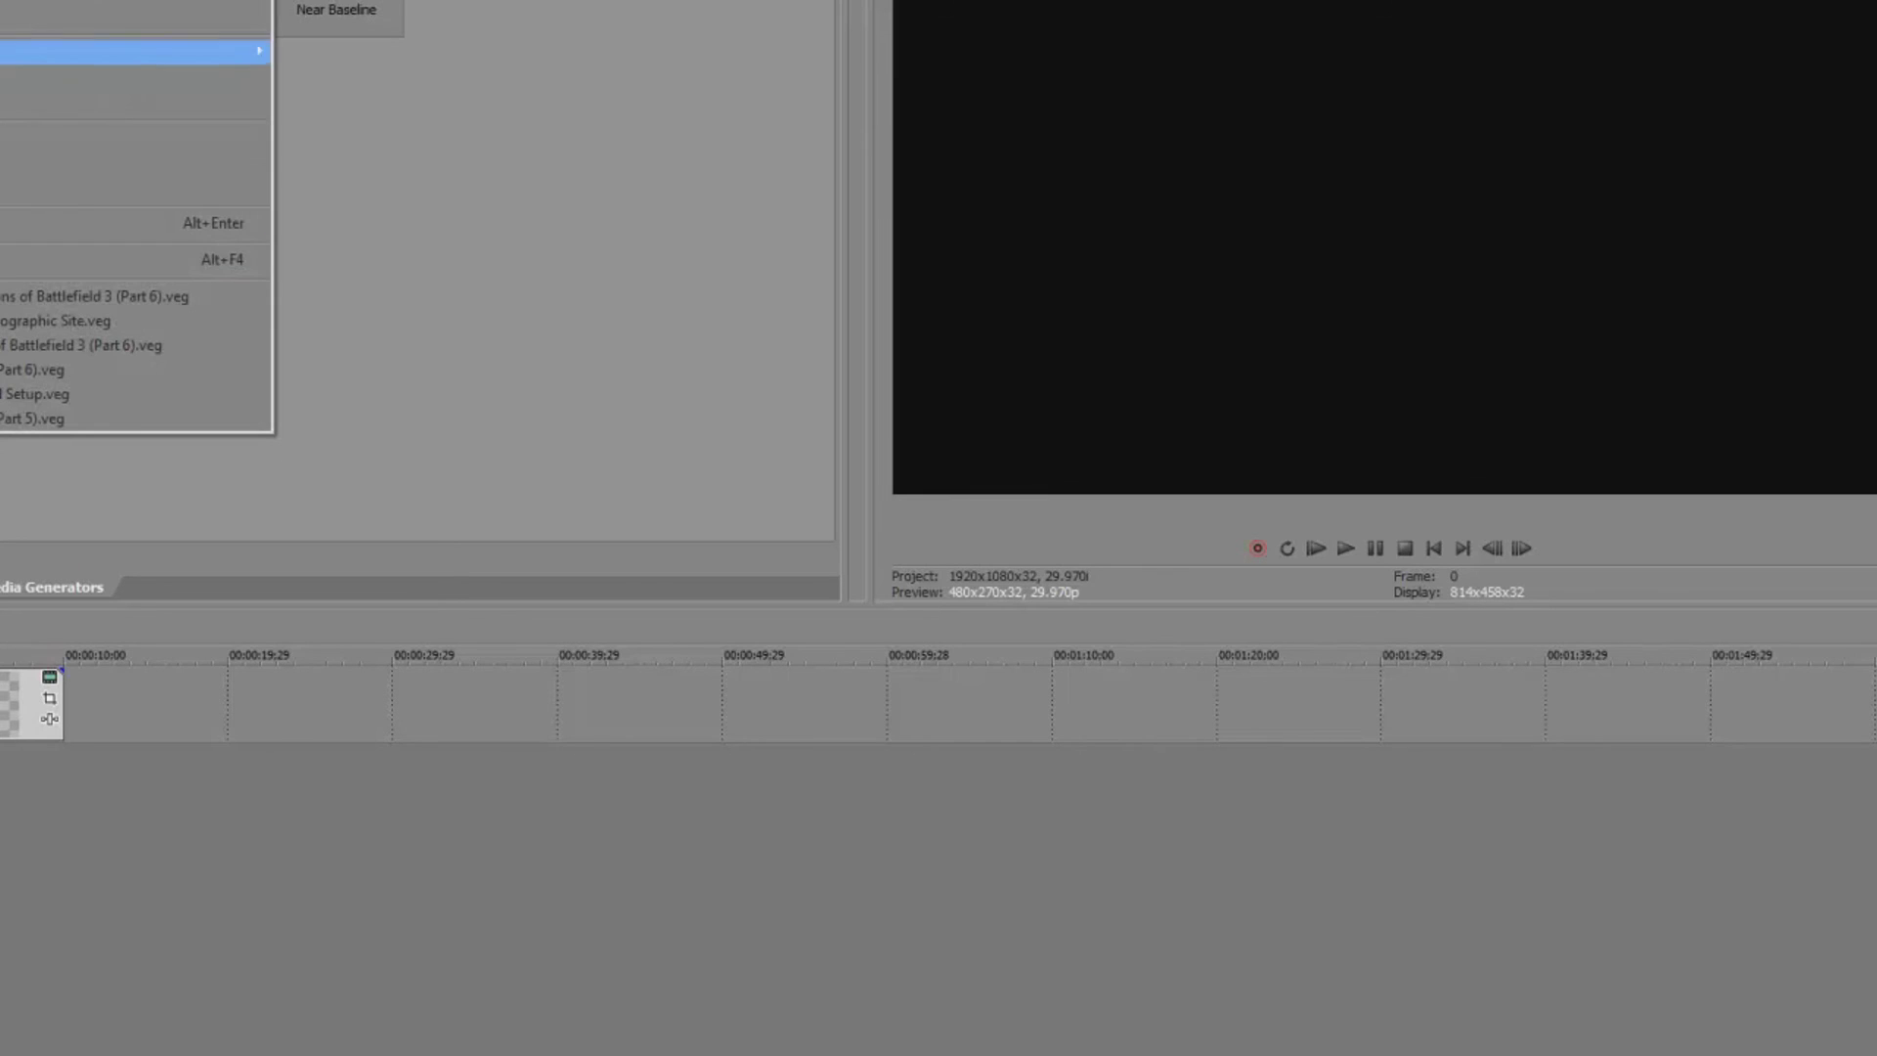
- Open the project's Render As settings
{"action": "key", "text": "Return"}
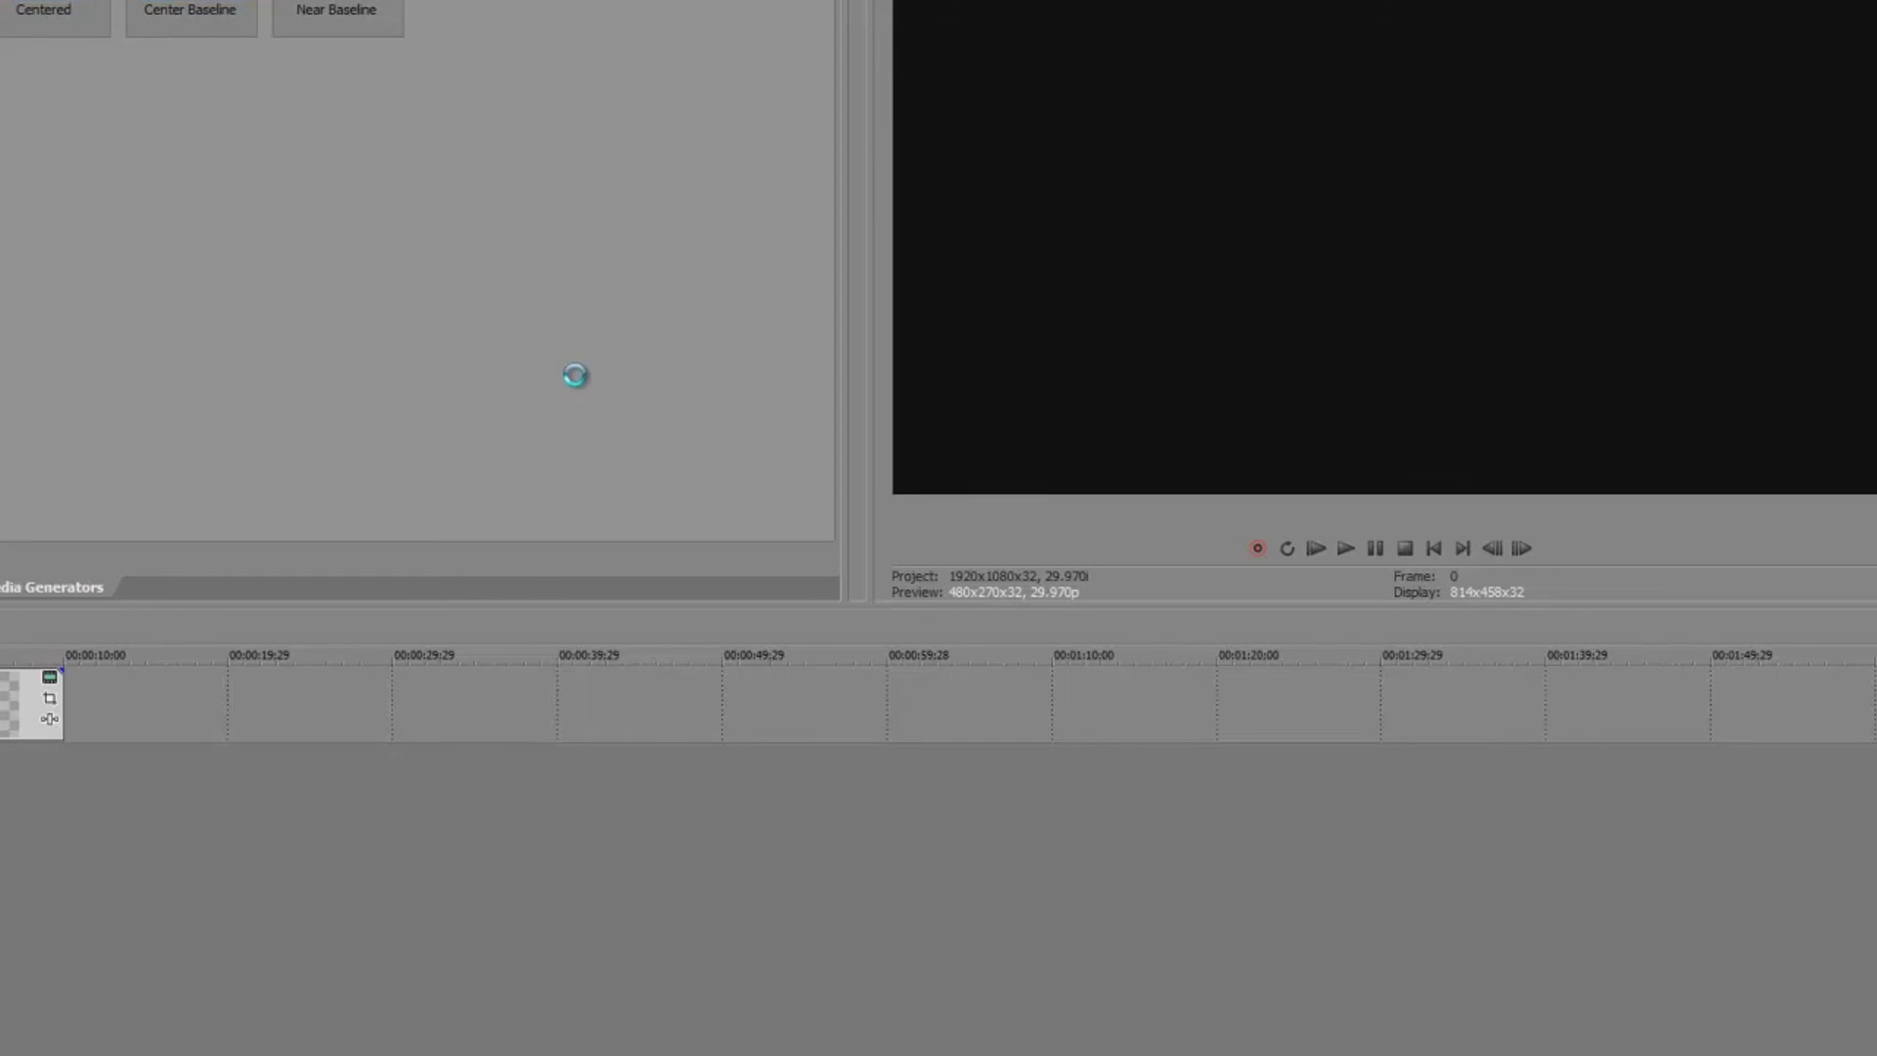